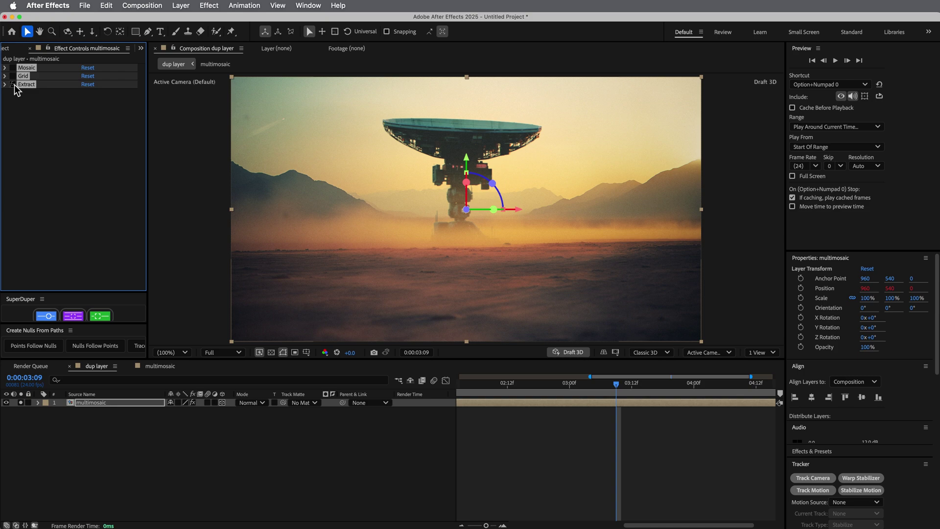
Step: Turn on the Mosaic, Grid and Extract effects of the multimosaic layer
left_click_drag(14, 84, 13, 68)
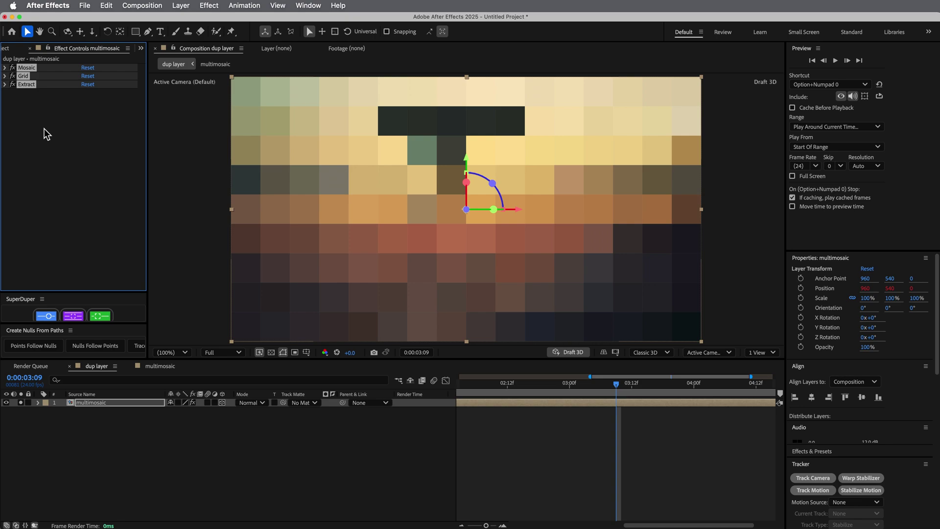
Step: Duplicate the multimosaic layer six times in the dup layer composition
left_click(546, 446)
left_click(522, 403)
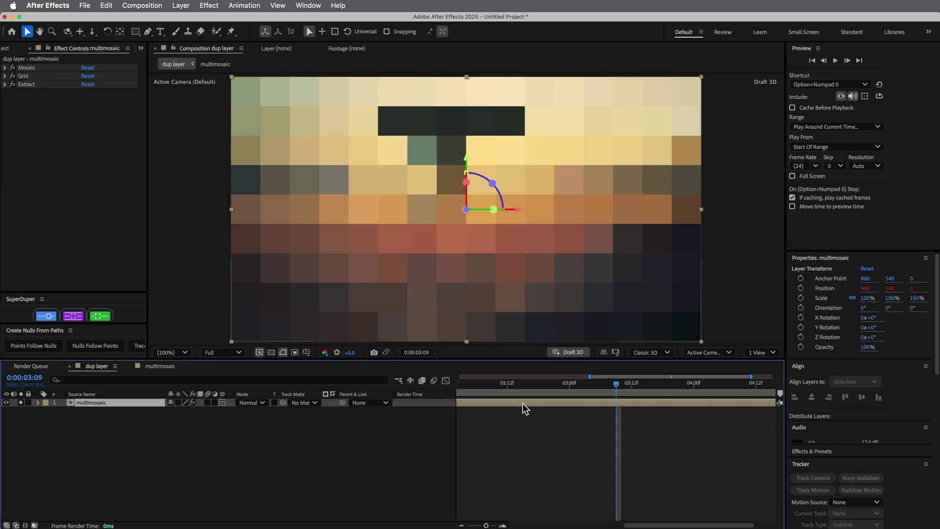
key("ctrl+d")
key("ctrl+d")
key("ctrl+d")
key("ctrl+d")
key("ctrl+d")
key("ctrl+d")
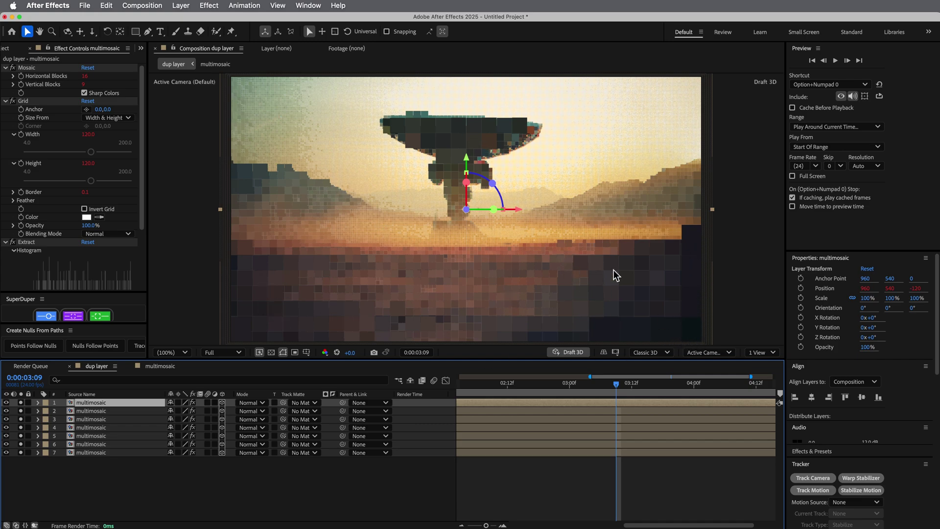
left_click(432, 133)
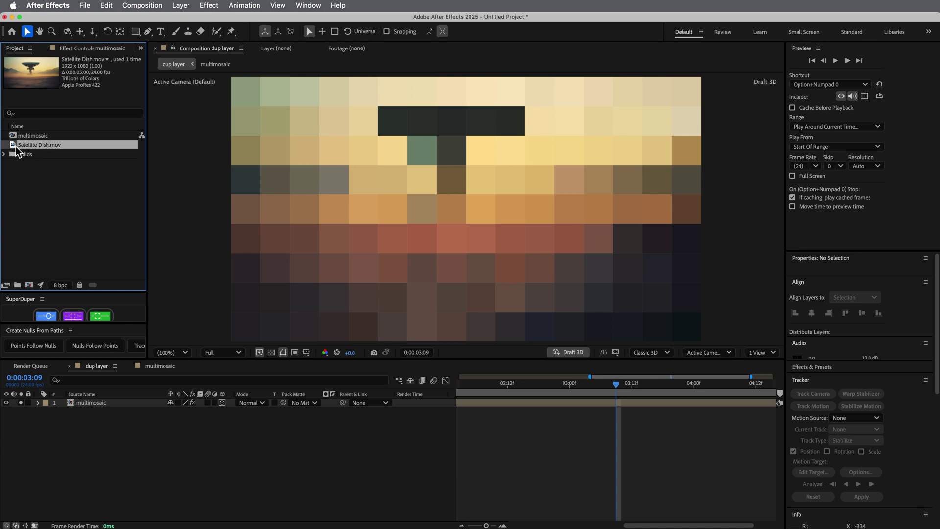
Step: Create a new composition from the Satellite Dish.mov footage and return the playhead to its start
left_click_drag(13, 146, 29, 285)
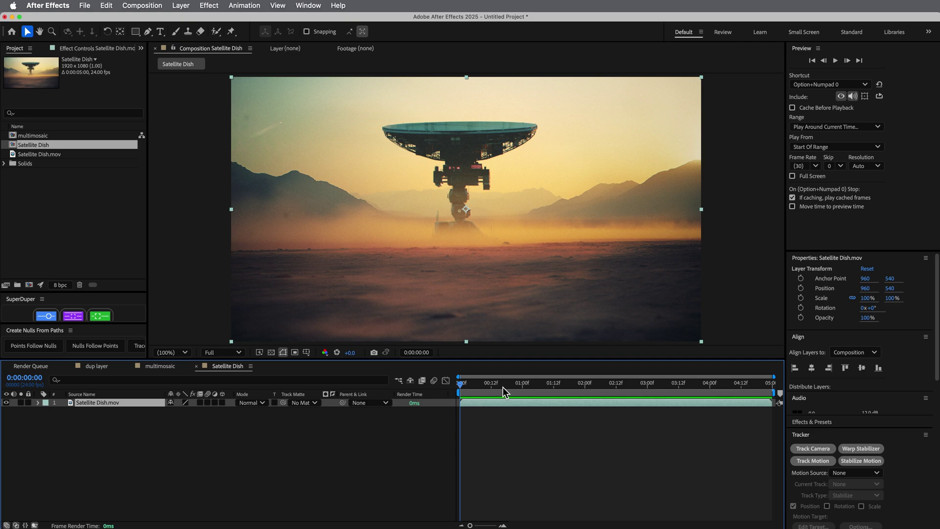
mouse_move(503, 387)
left_mouse_down()
mouse_move(663, 383)
mouse_move(500, 375)
left_mouse_up()
key("Home")
Step: Pre-compose the Satellite Dish.mov layer as Footage, moving all attributes into the new composition
key("super+shift+c")
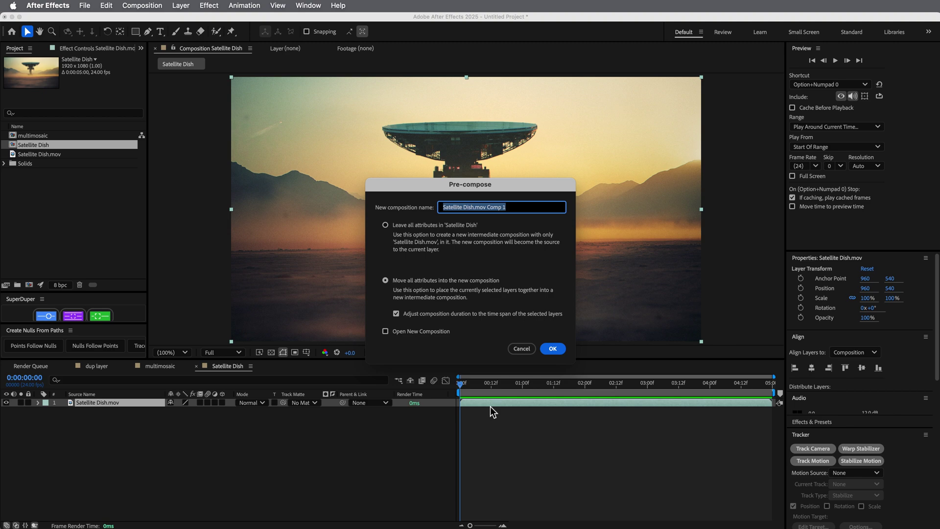
type("Footage")
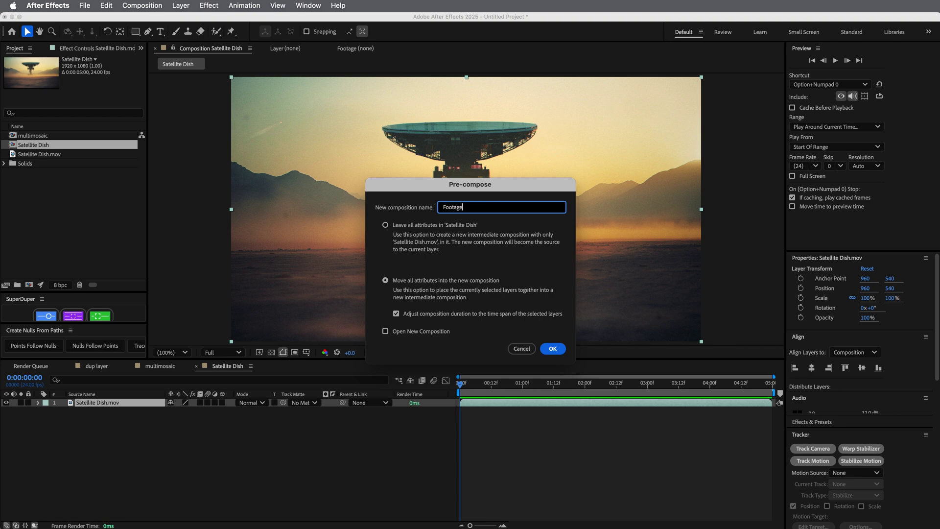
key("Return")
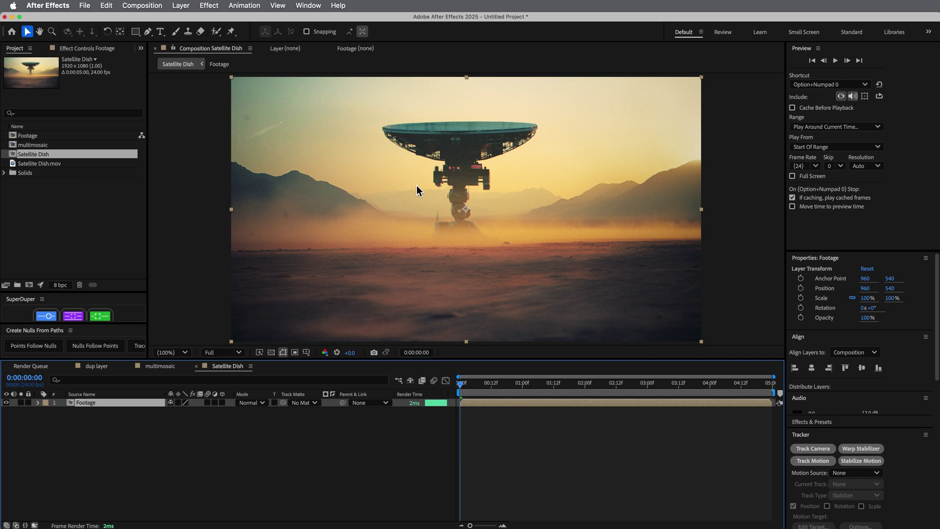
Step: Apply the Mosaic effect to the Footage layer
key("super+shift+slash")
type("mo")
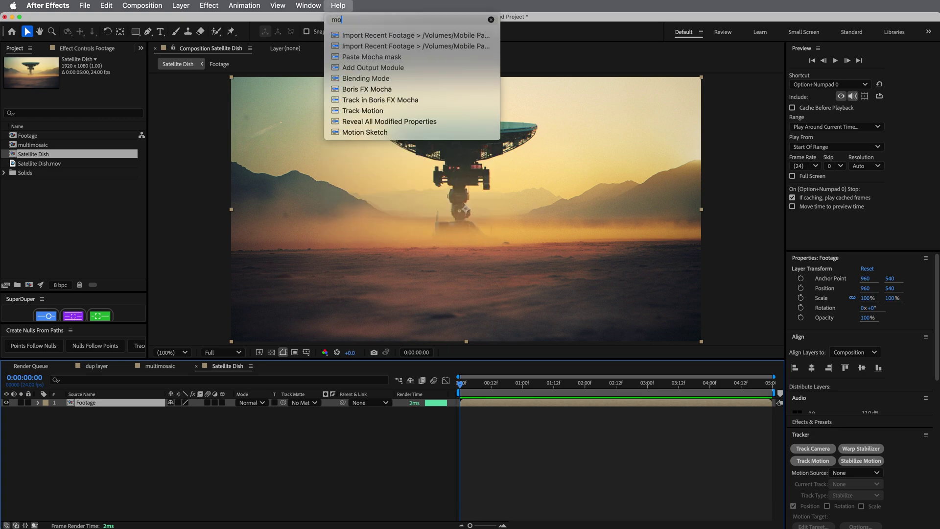
type("saic")
key("Down")
key("Return")
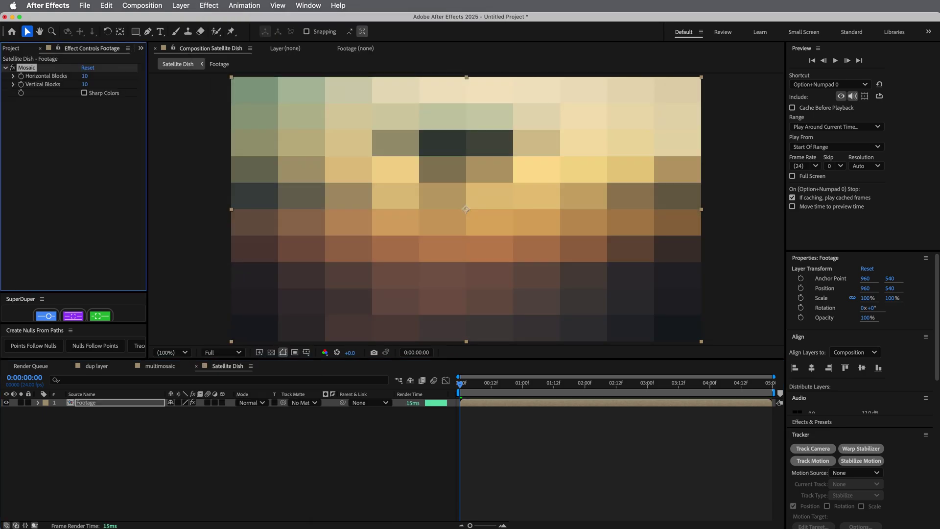
Step: Apply the Keying Extract effect to the Footage layer
left_click(341, 7)
key("BackSpace")
type("exr")
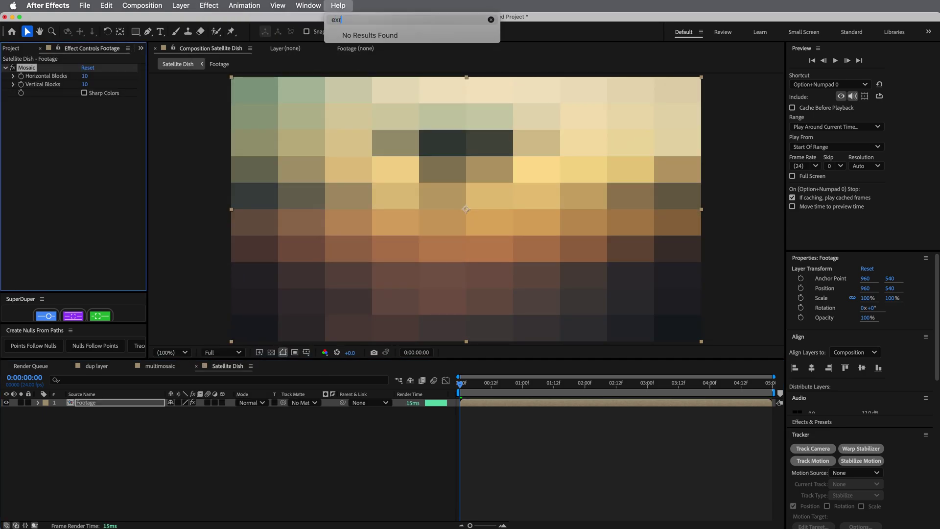
key("BackSpace")
type("tra")
key("Down")
key("Down")
key("Down")
key("Down")
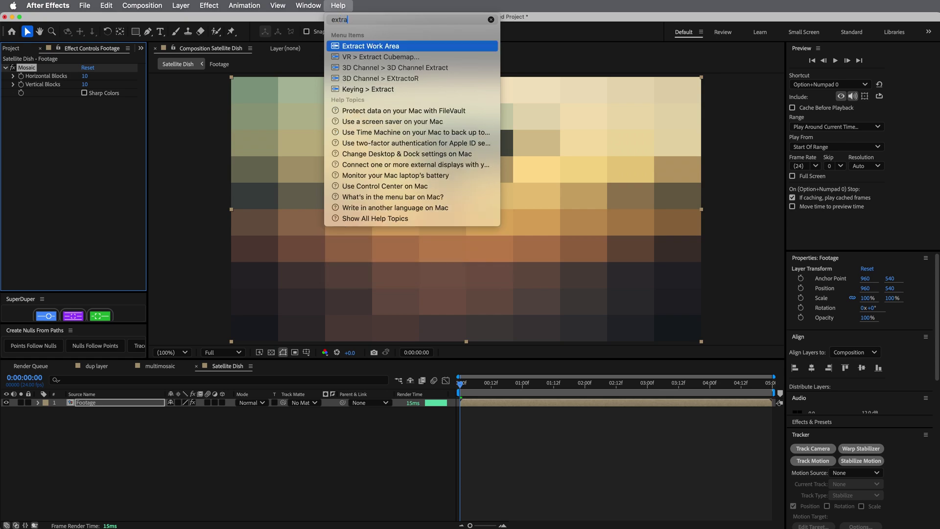
key("Down")
key("Return")
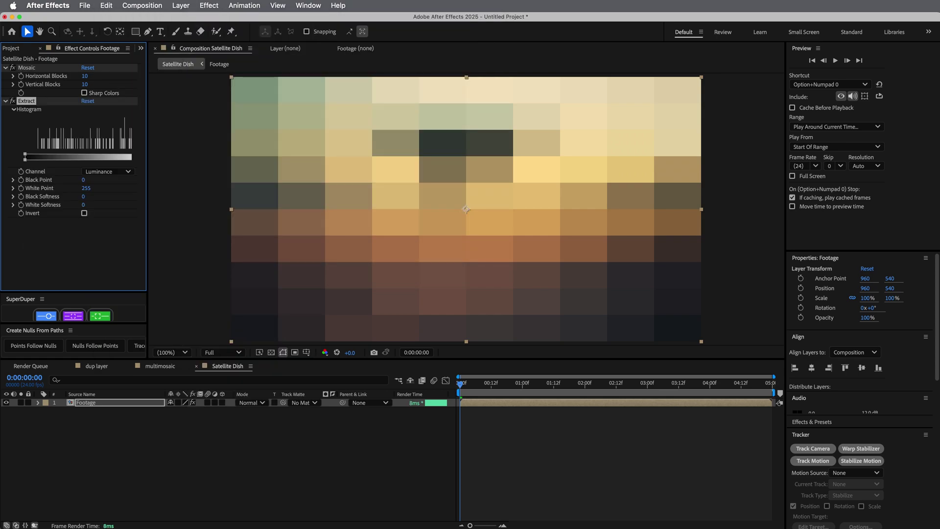
Step: Apply the Generate Grid effect to the Footage layer and reorder the effects so Extract follows Grid
left_click(342, 6)
type("grid")
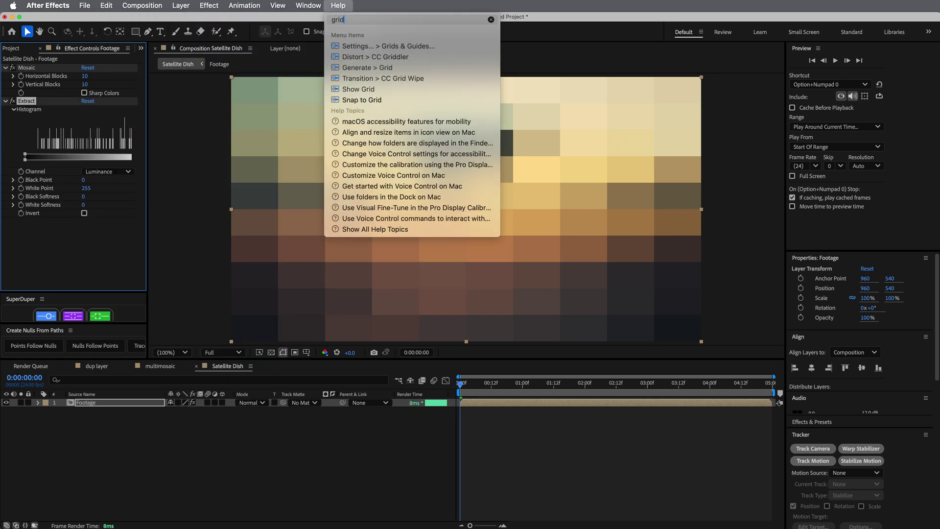
key("Down")
key("Down")
key("Down")
key("Return")
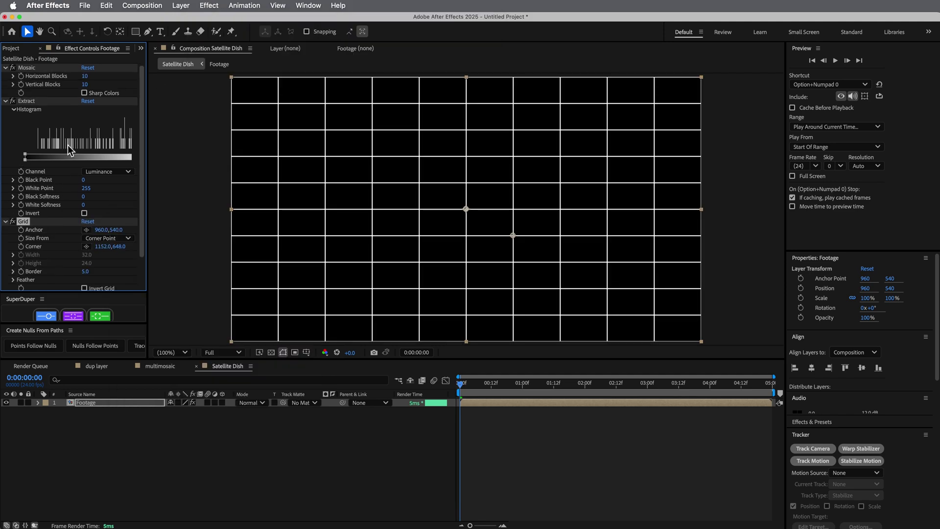
left_click_drag(26, 101, 40, 262)
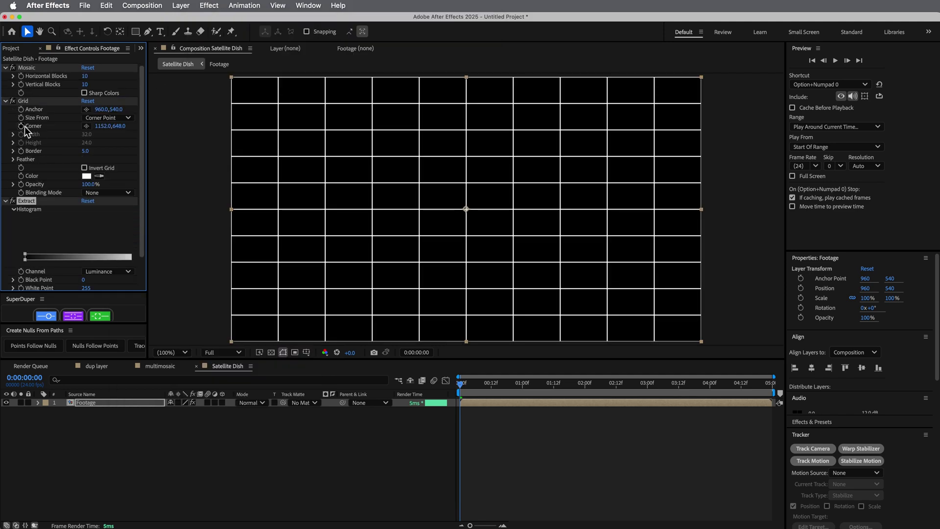
Step: Collapse the Grid and Extract effects and turn both off, leaving only Mosaic active
left_click(6, 101)
left_click(5, 110)
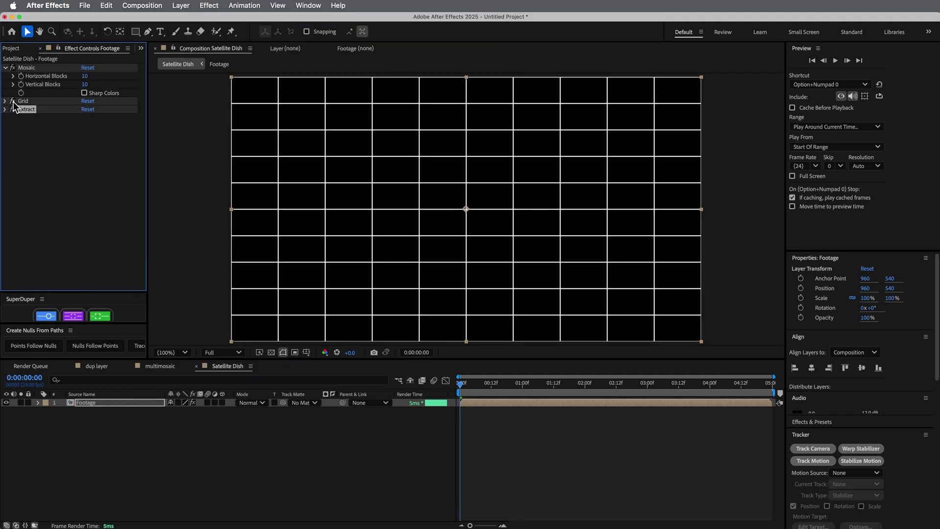
left_click(14, 102)
left_click(13, 109)
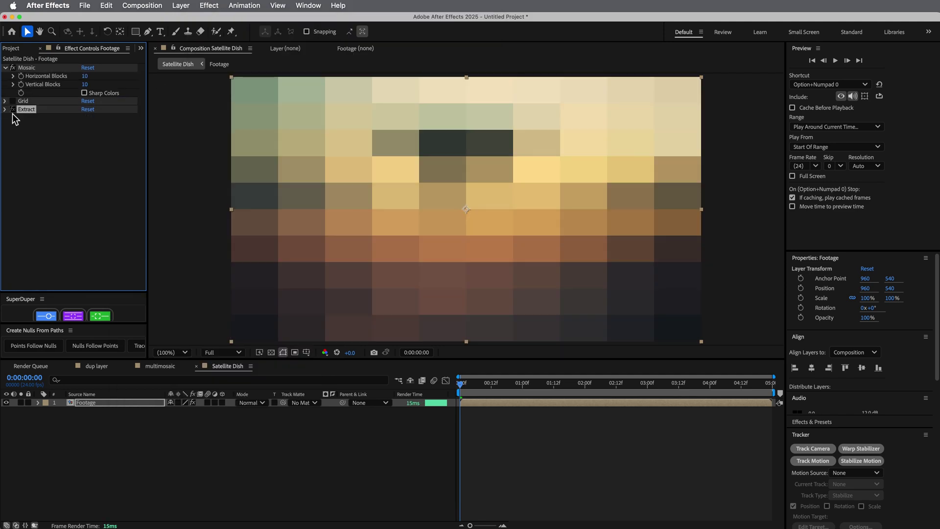
Step: Set the Mosaic effect to 16 horizontal blocks and 9 vertical blocks
left_click(48, 68)
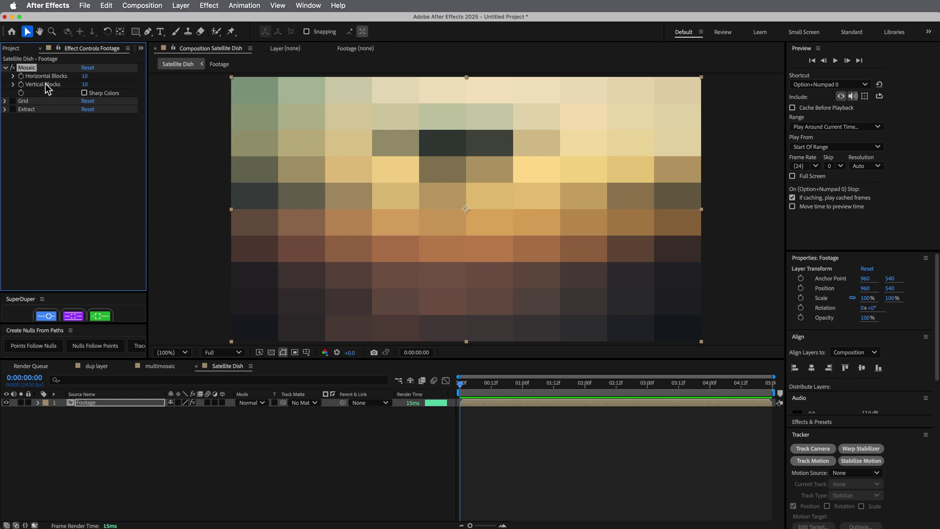
left_click(86, 77)
type("16")
key("Tab")
type("9")
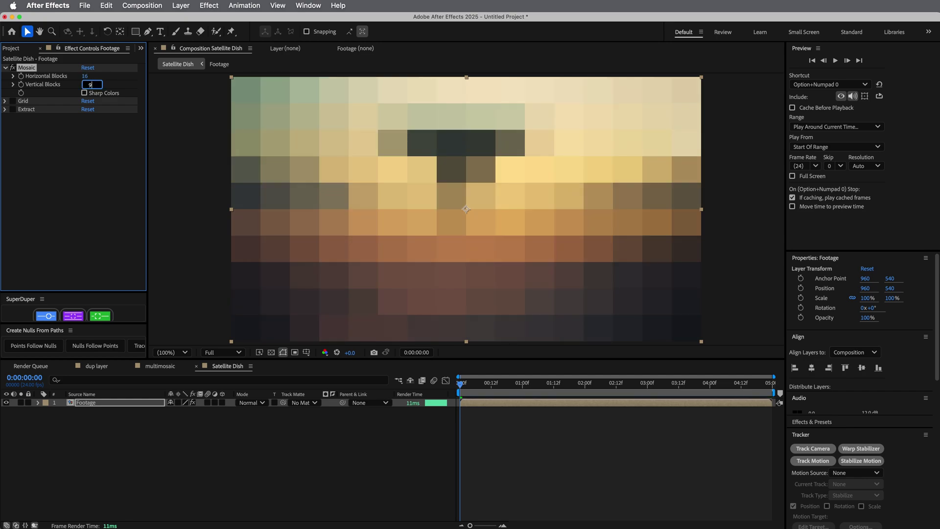
key("Return")
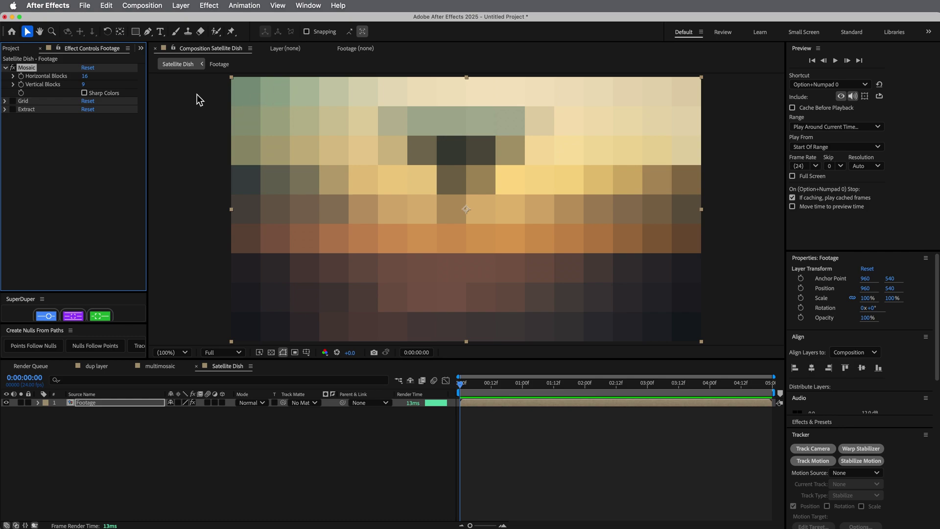
Step: Try the Mosaic effect with 32 horizontal and 18 vertical blocks and undo the change
left_click(87, 77)
type("32")
key("Tab")
key("Return")
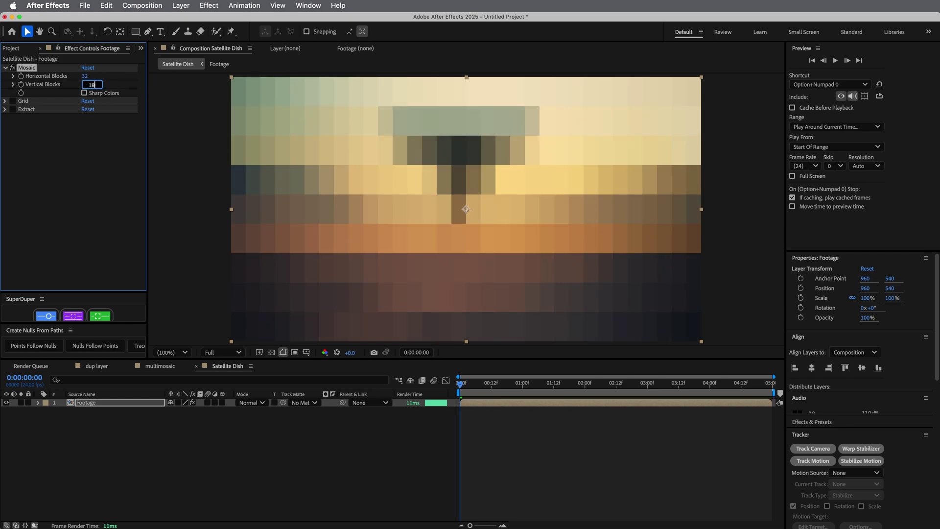
key("super+z")
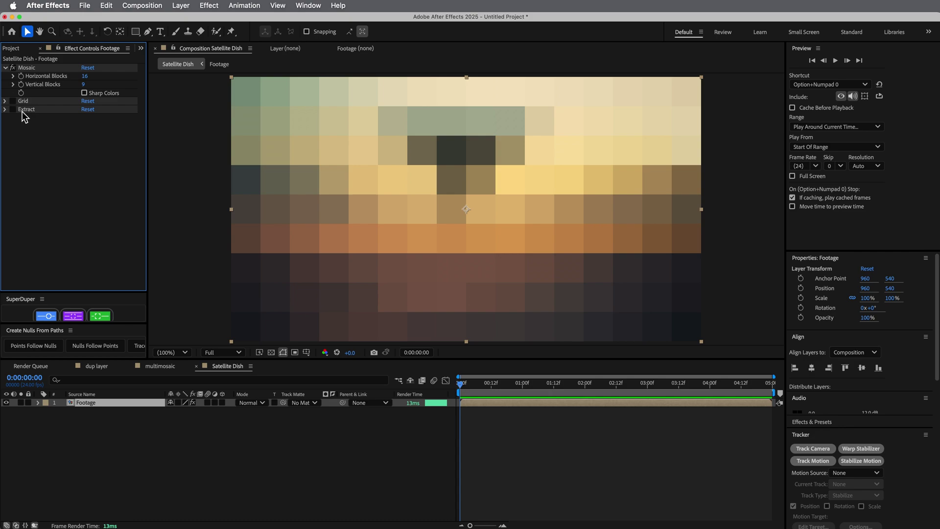
Step: Turn on the Footage layer's Extract effect, widen the effect settings area and lower the White Point to 129
left_click(5, 110)
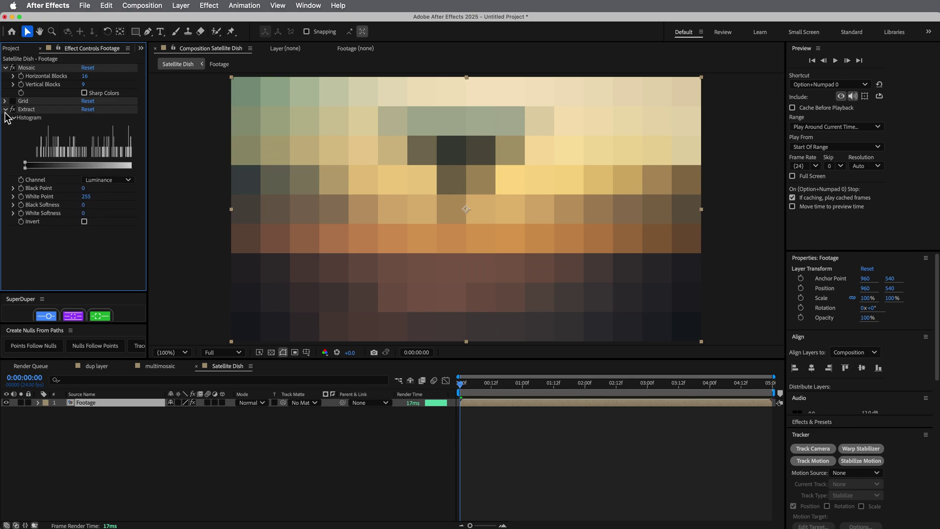
left_click_drag(150, 215, 177, 220)
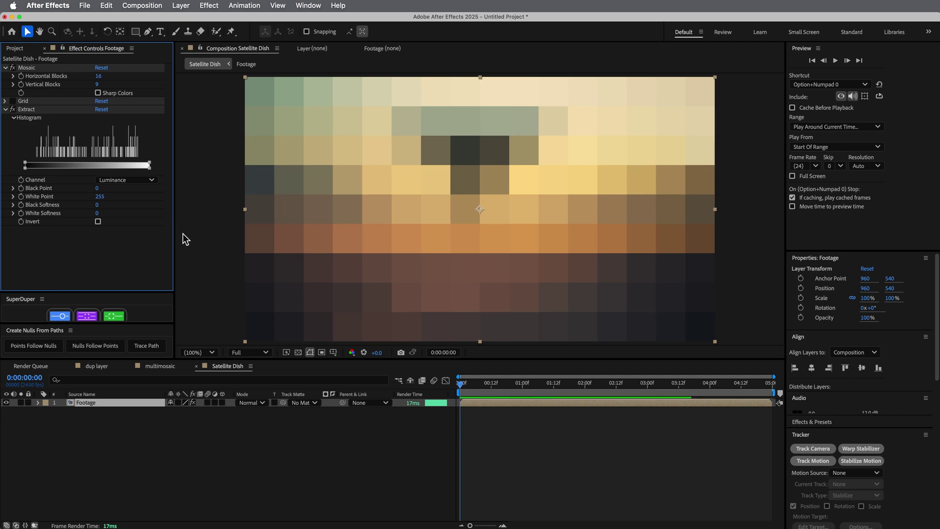
left_click(153, 434)
left_click(123, 404)
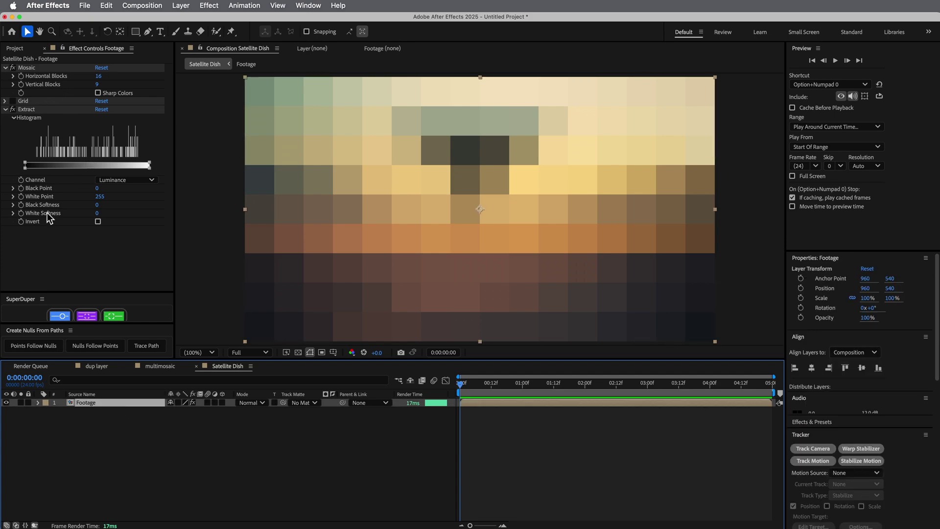
left_click(13, 197)
left_click_drag(154, 214, 100, 216)
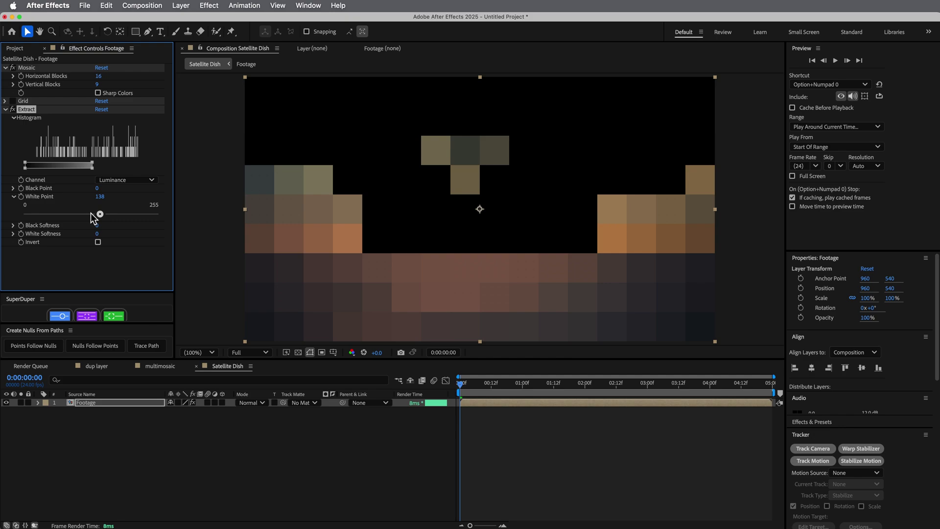
mouse_move(99, 214)
left_mouse_down()
mouse_move(160, 212)
mouse_move(90, 214)
left_mouse_up()
Step: Duplicate the Footage layer and raise the Extract White Softness of the lower copy to 128
left_click(117, 403)
key("super+d")
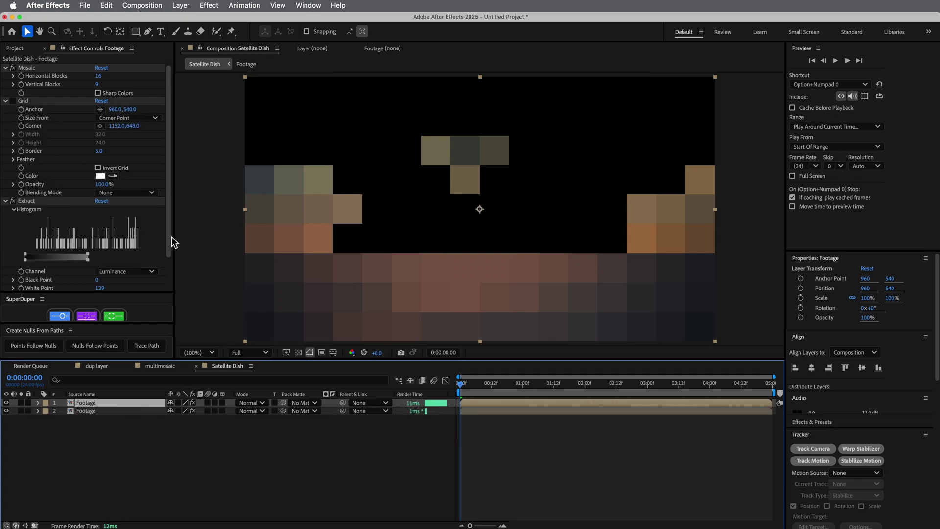
left_click(96, 413)
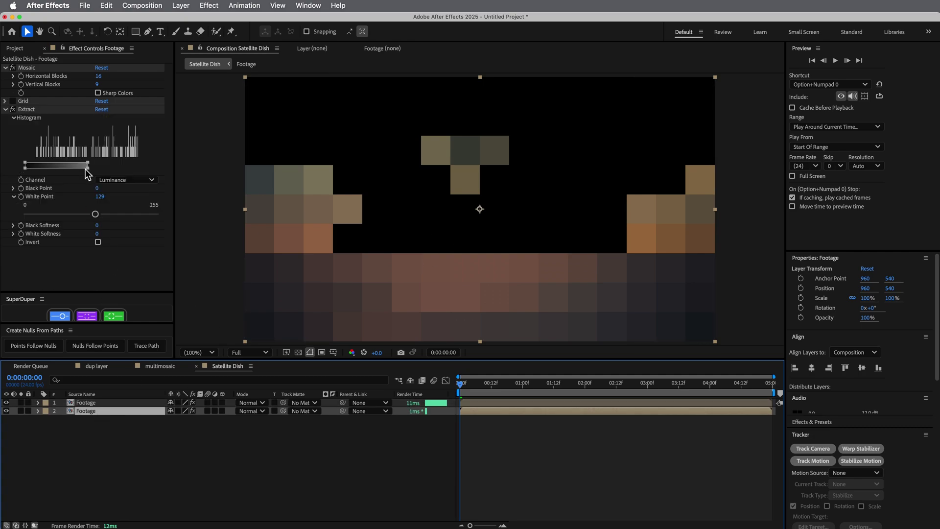
left_click_drag(86, 169, 156, 173)
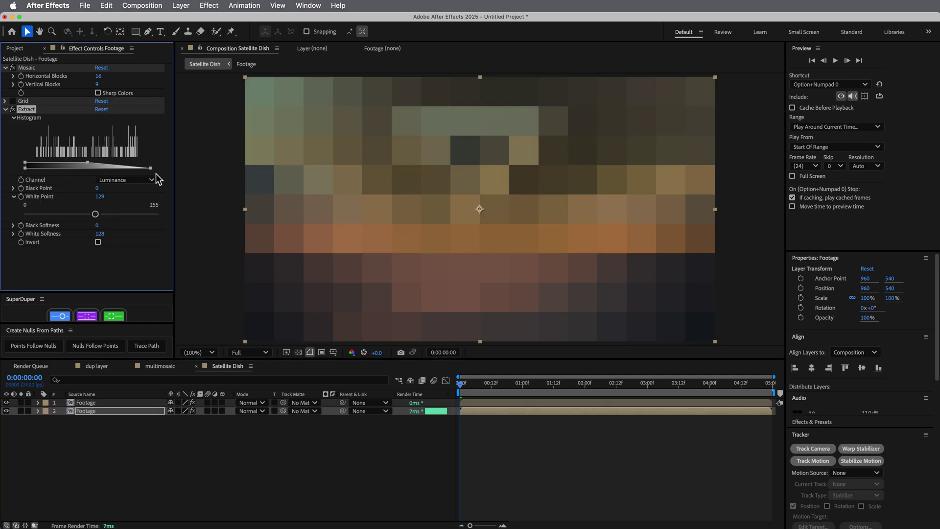
Step: Undo the White Softness change and delete the lower Footage layer
left_click(108, 418)
left_click(104, 412)
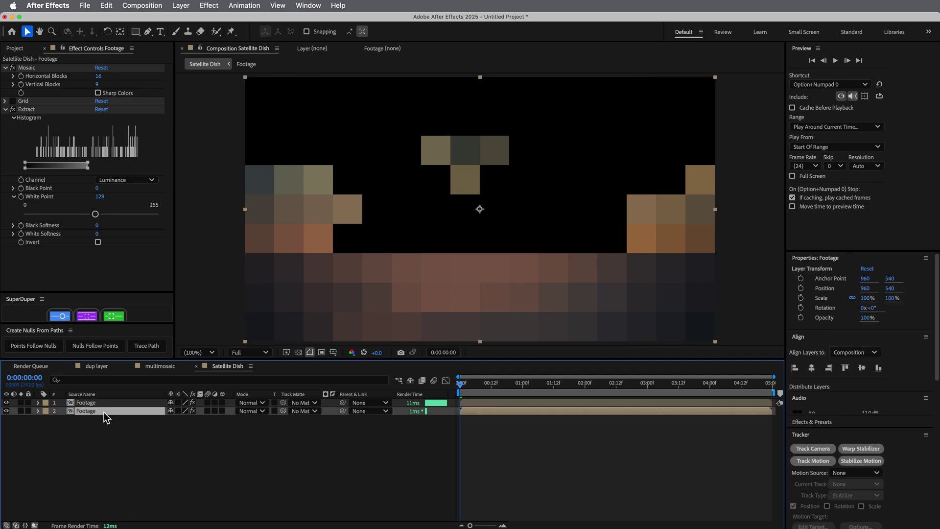
key("Delete")
Step: Add an expression to the Footage layer's Extract White Point, starting with 255-(255/thisComp.numLayers)
left_click(105, 403)
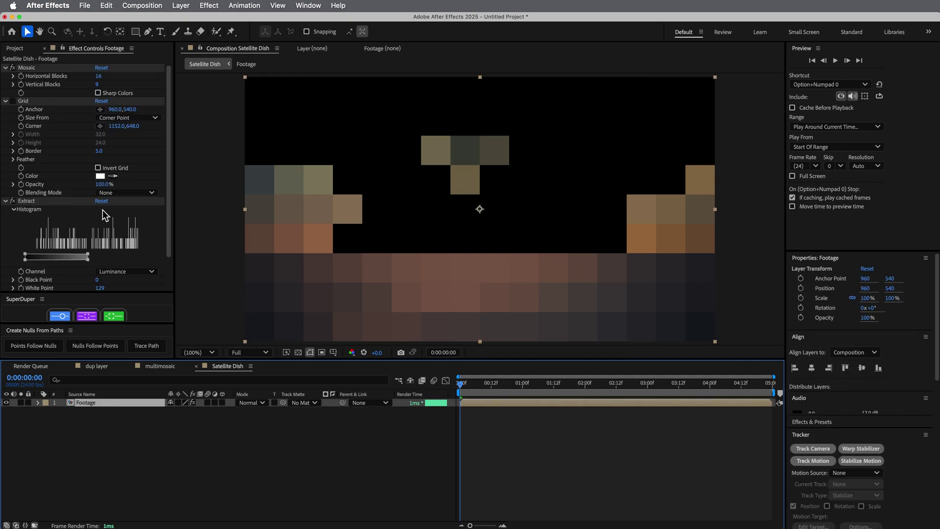
scroll(66, 208, "down", 2)
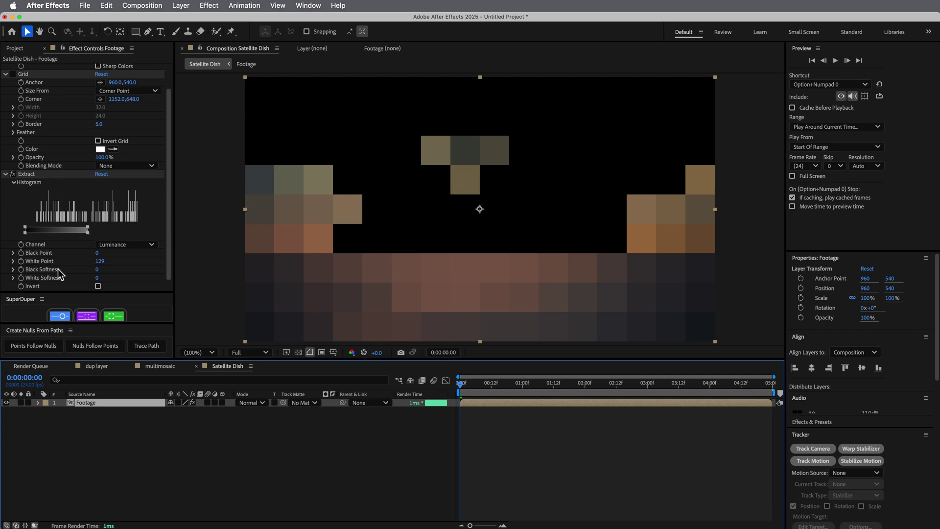
left_click(22, 261, "alt")
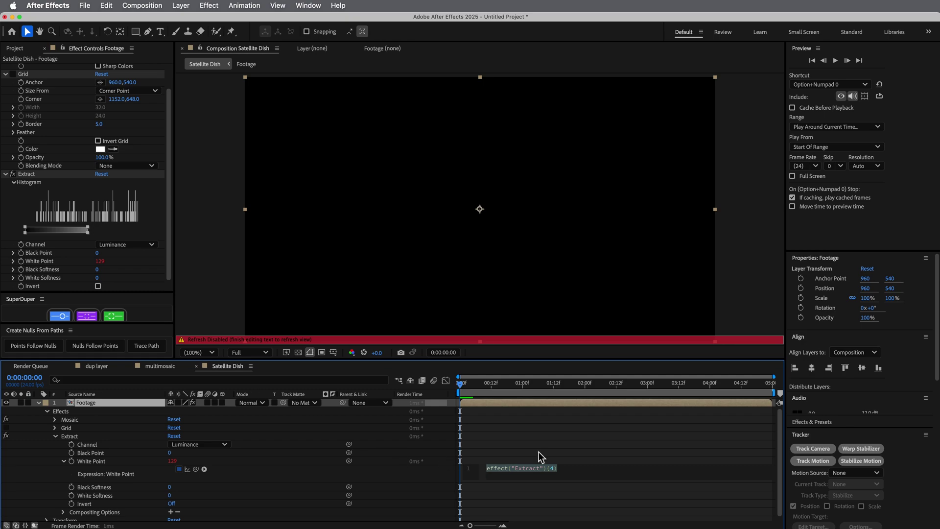
left_click(593, 468)
key("super+a")
type("255")
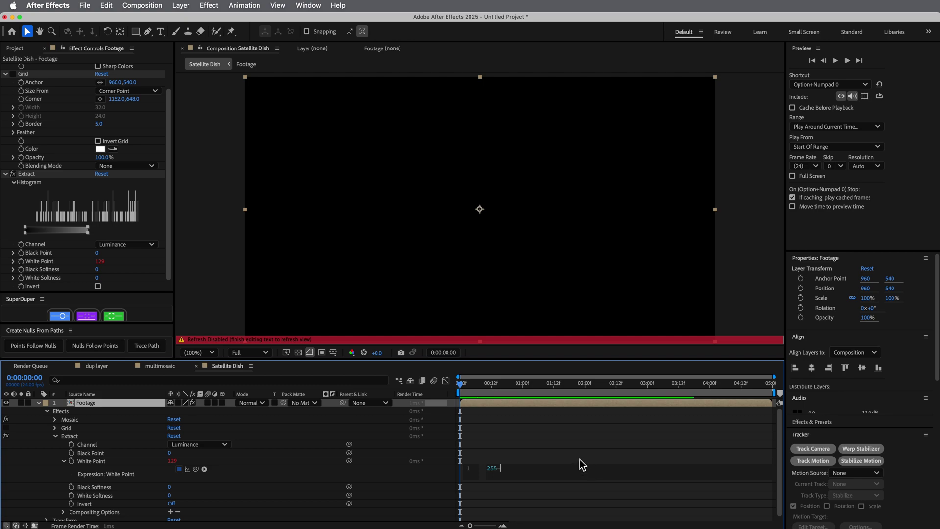
type("-")
type("90")
type("()")
type("255")
type("/thisComp.")
type("num")
key("Down")
key("Down")
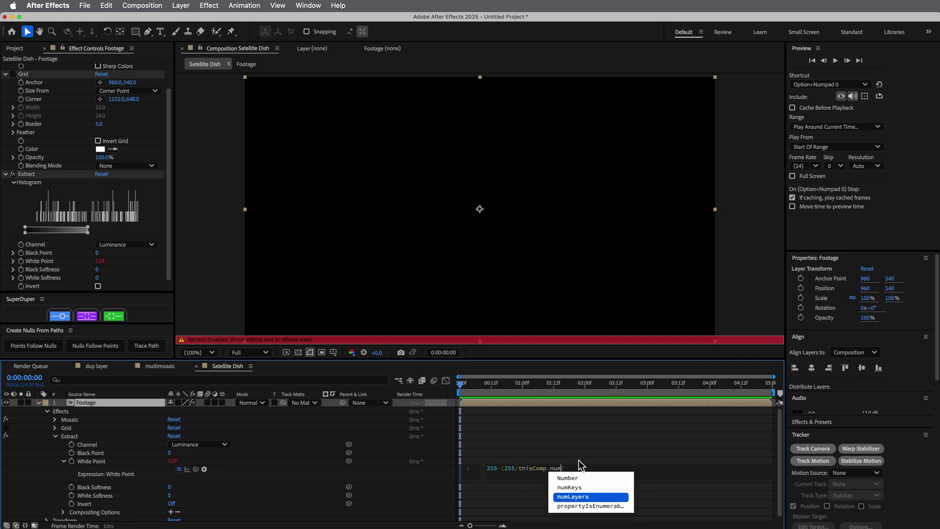
key("Return")
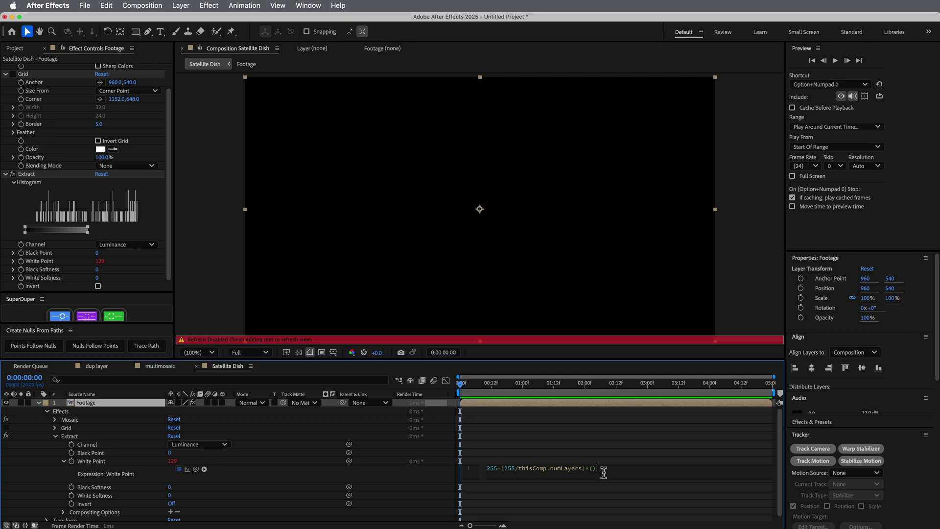
Step: Multiply the bracketed term in the White Point expression by (thisComp.numLayers-index-1) and apply the expression
type("this")
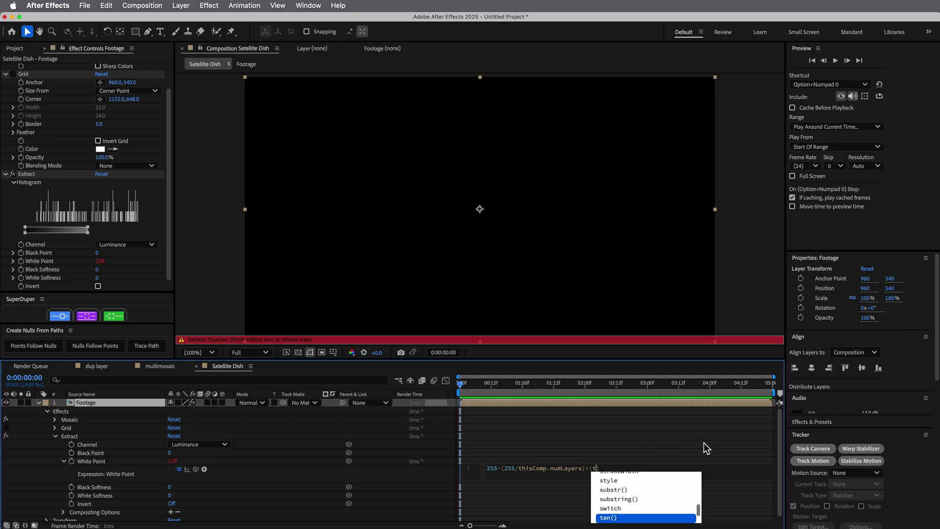
type("Comp.")
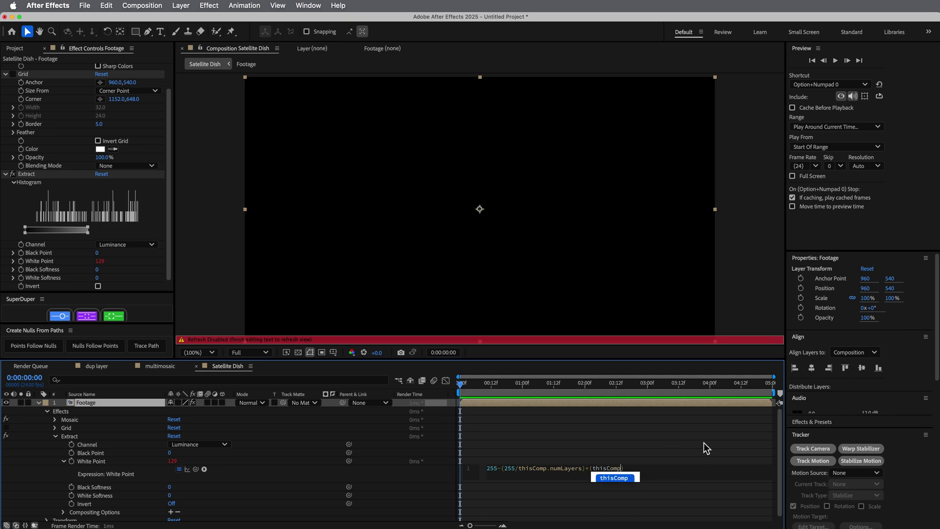
type("n")
key("Down")
key("Down")
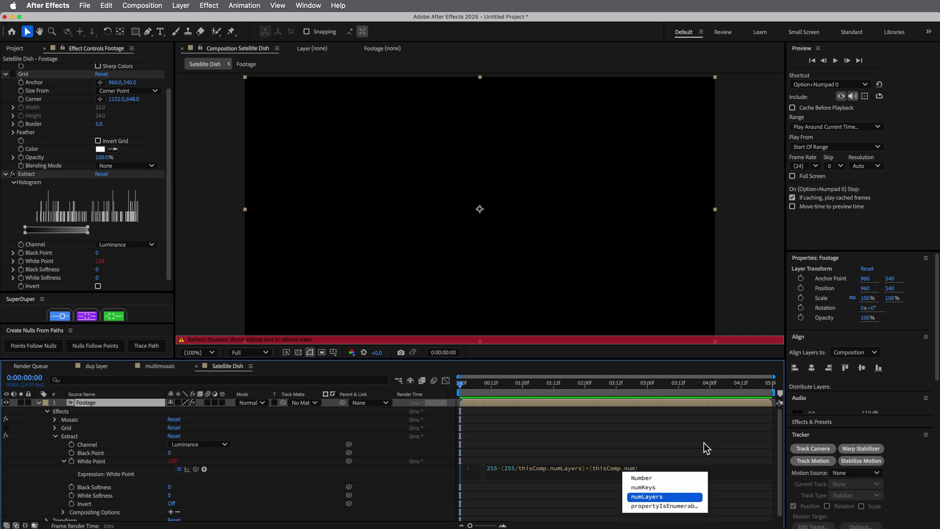
key("Return")
type("-index")
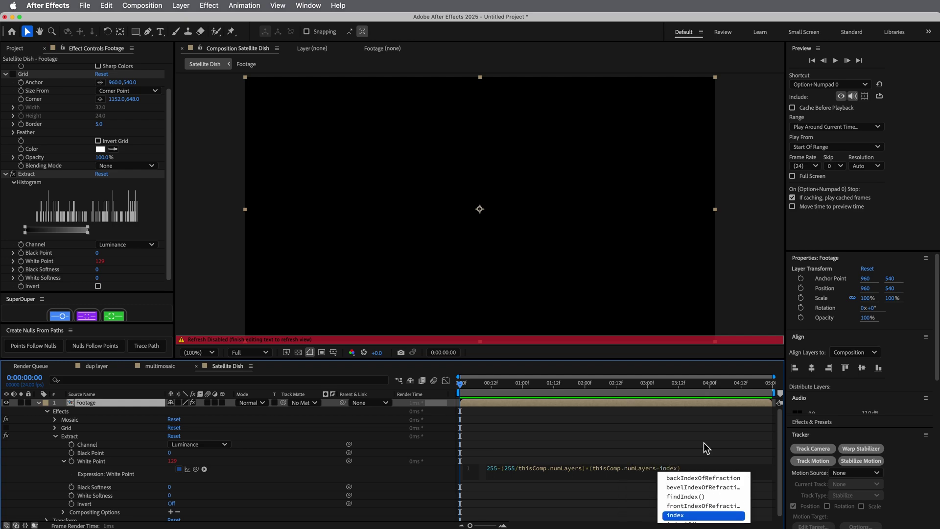
key("Escape")
left_click(704, 443)
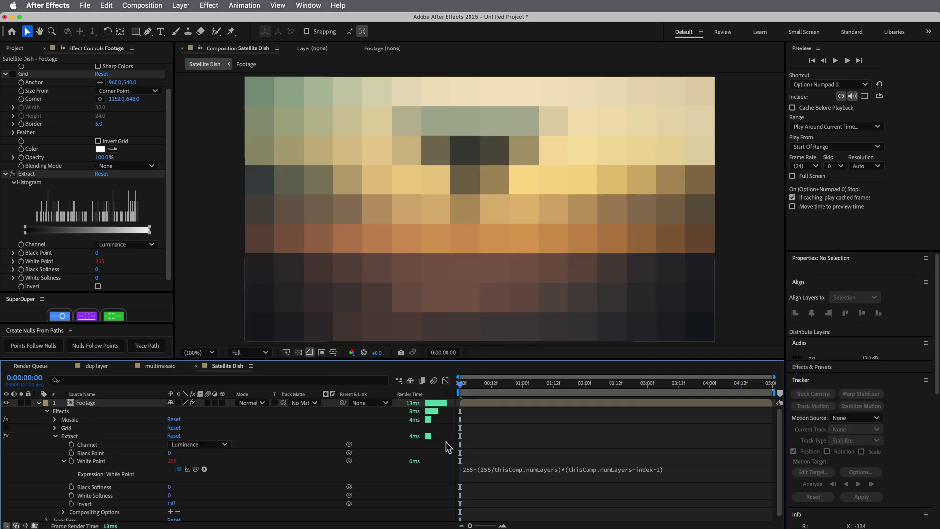
Step: Duplicate the Footage layer and reveal the upper copy's Extract White Point expression
left_click(596, 402)
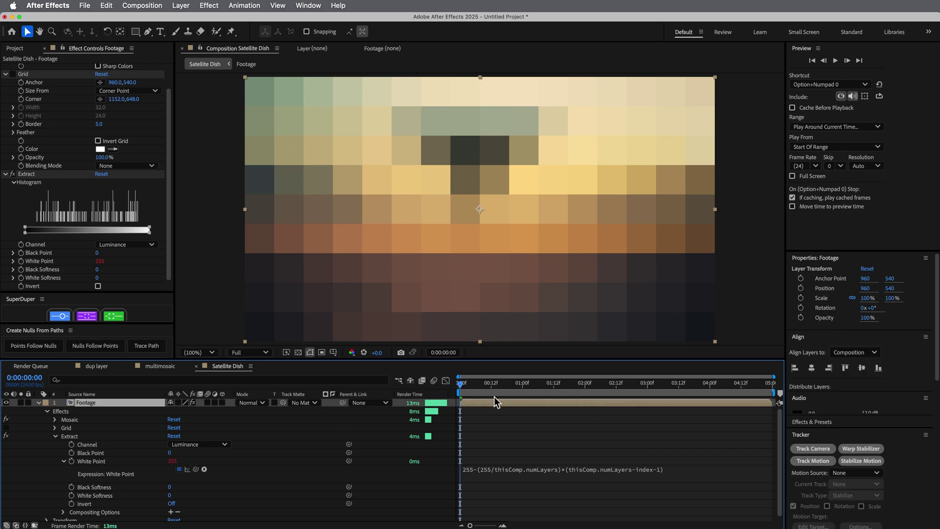
key("super+d")
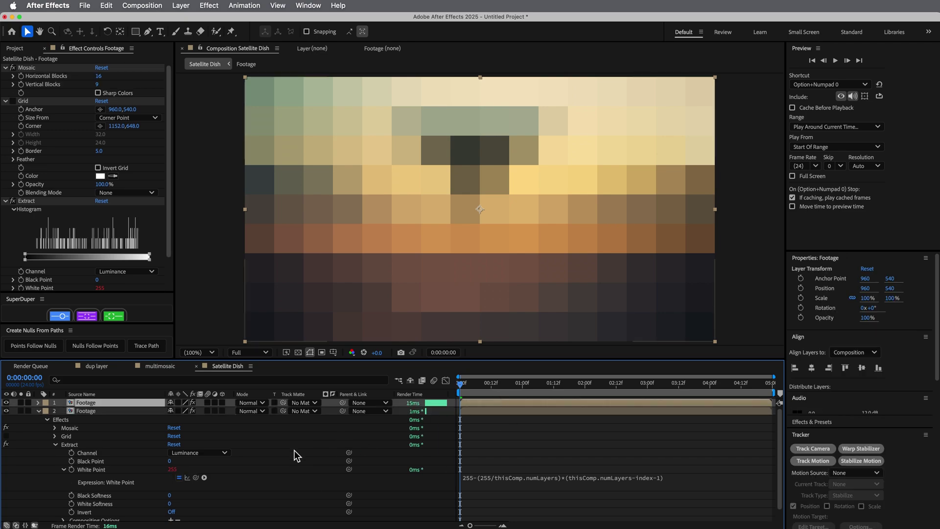
left_click(37, 403)
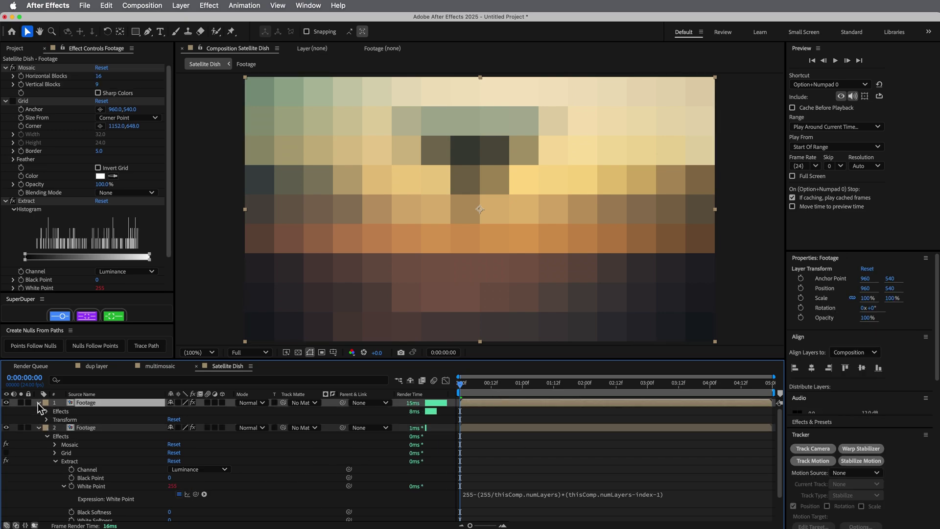
left_click(46, 411)
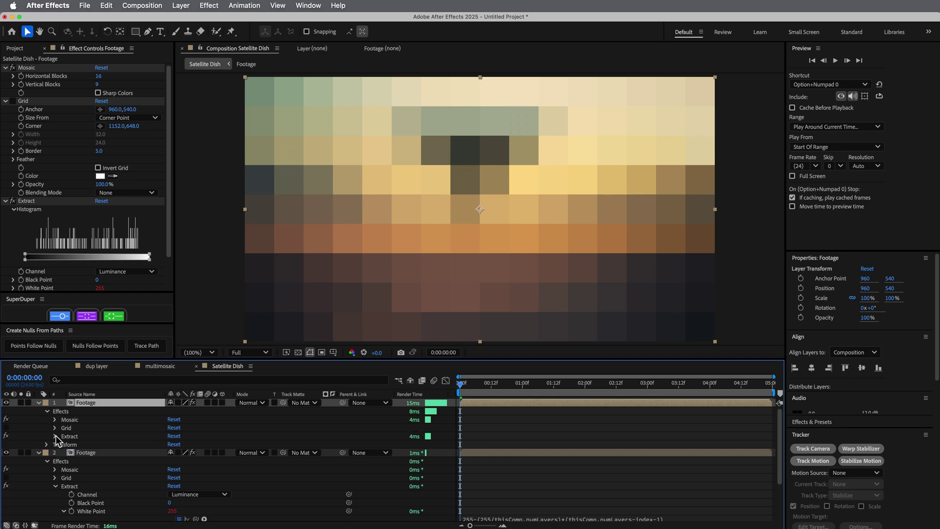
left_click(55, 436)
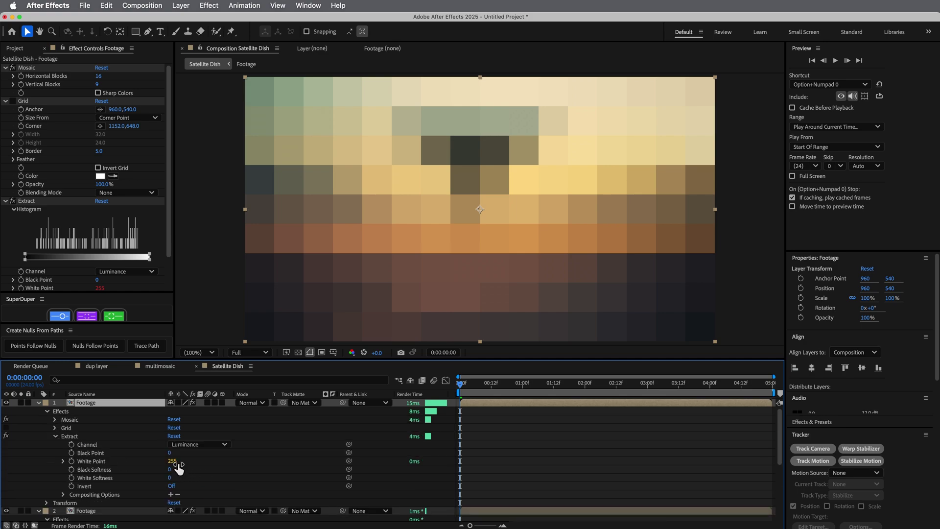
left_click(63, 461)
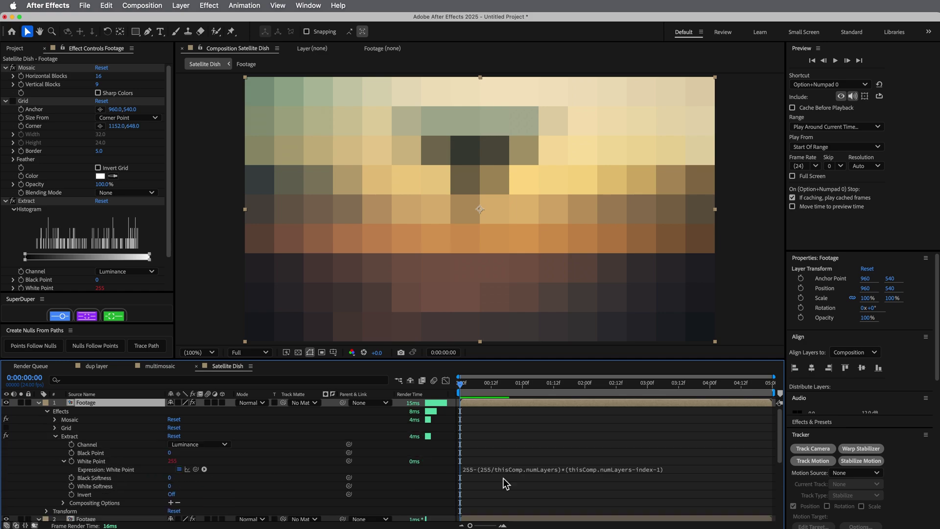
Step: Change the upper copy's White Point expression to 255-(255/thisComp.numLayers)*(thisComp.numLayers-index)
left_click(681, 472)
left_click(710, 467)
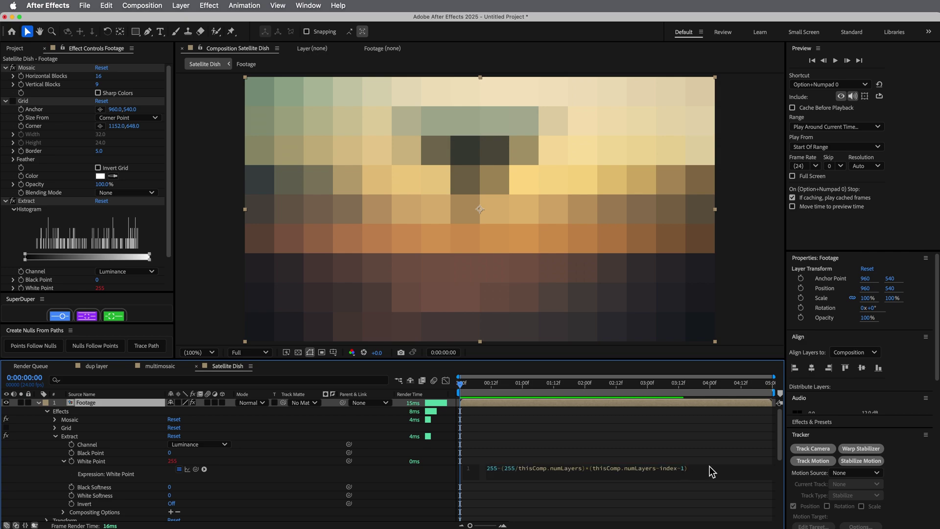
left_click(684, 447)
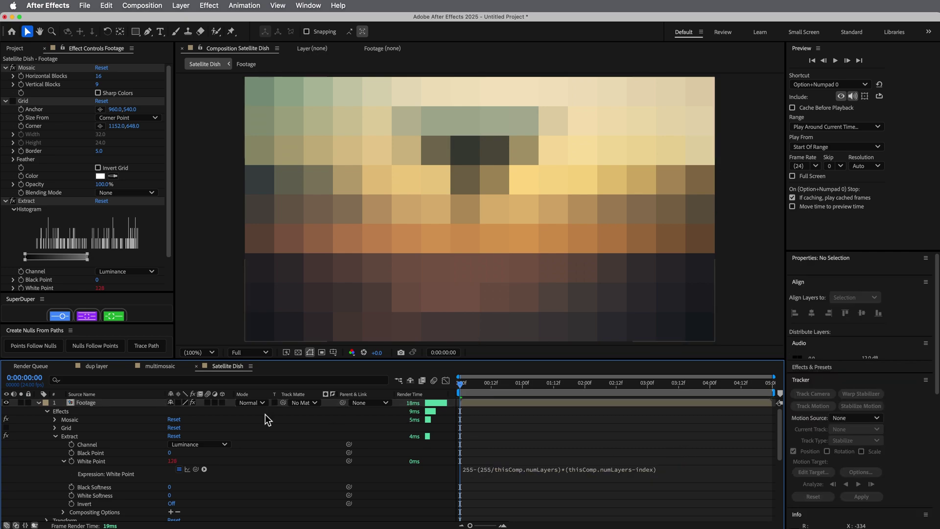
Step: Collapse the upper Footage layer, delete the lower one with the old expression, and select the remaining layer
left_click(38, 403)
key("ctrl+d")
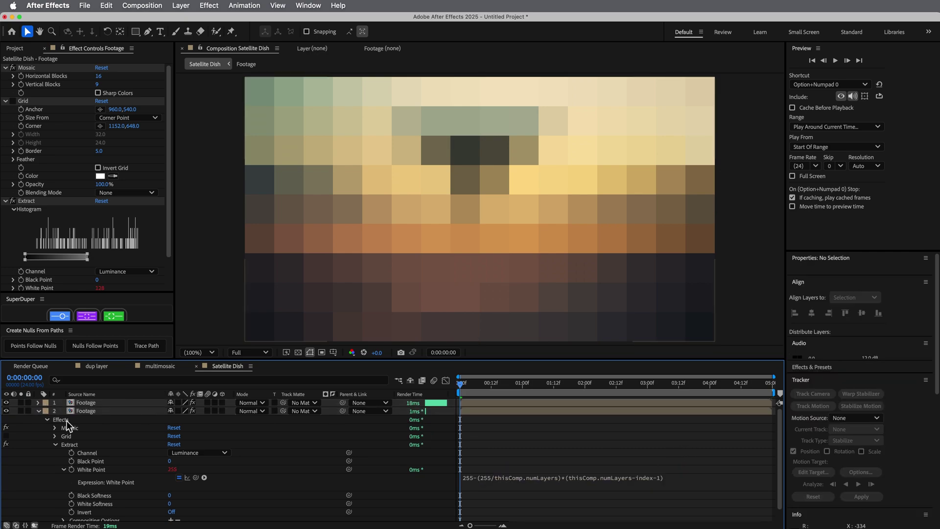
left_click(92, 414)
key("Delete")
left_click(81, 403)
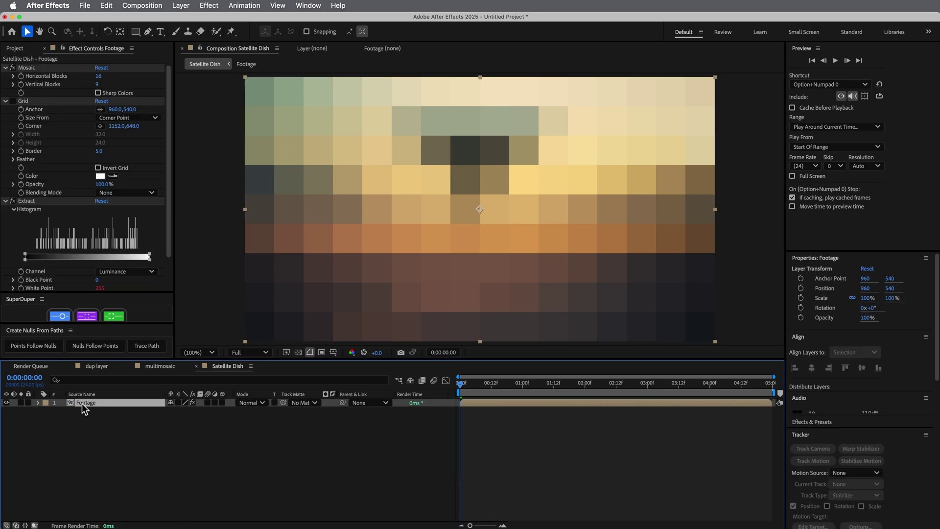
Step: Expand the layer's Extract settings, then duplicate the layer and briefly solo the upper copy
key("e")
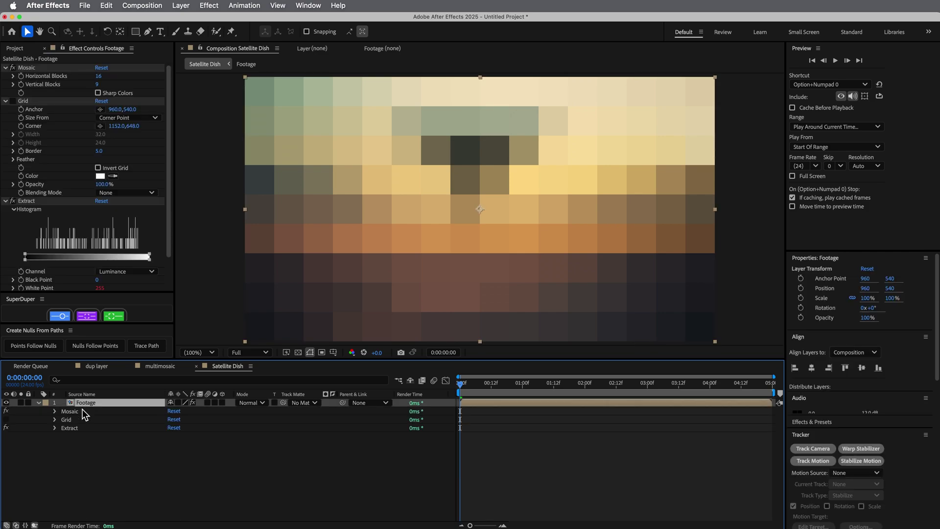
left_click(55, 428)
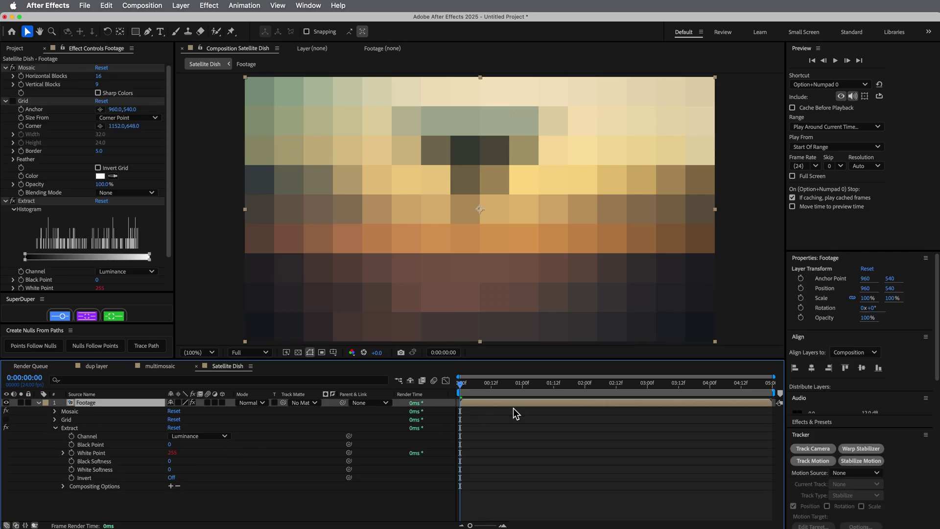
key("super+v")
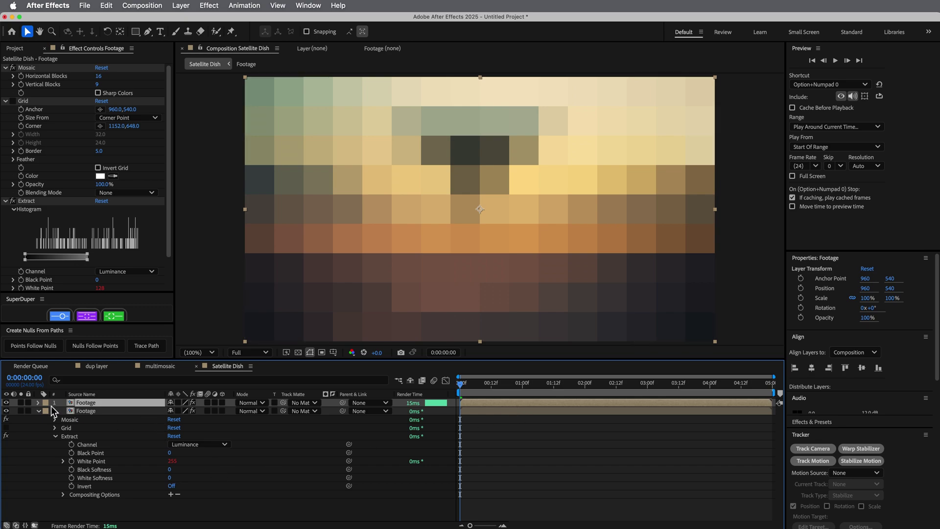
left_click(19, 403)
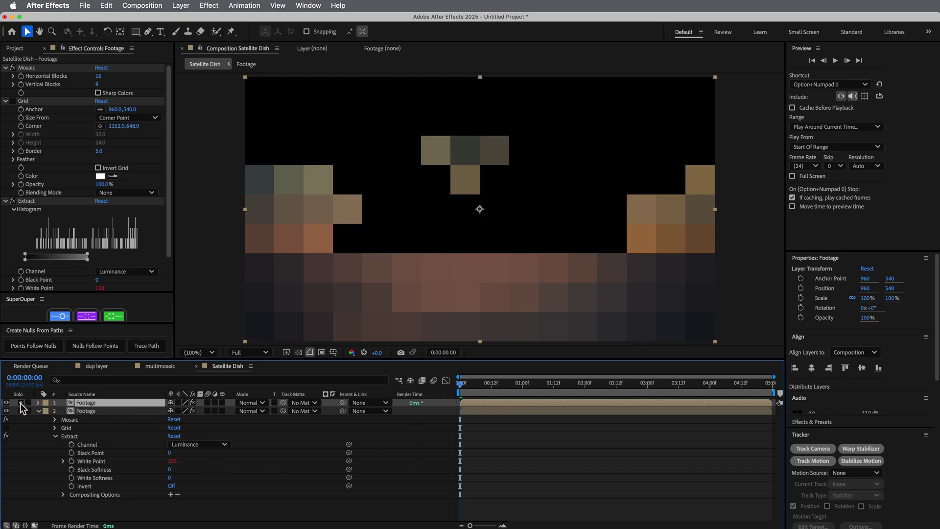
left_click(19, 403)
Step: Duplicate the top Footage layer to make three layers and solo them one after another from the top down
key("super+d")
left_click(21, 403)
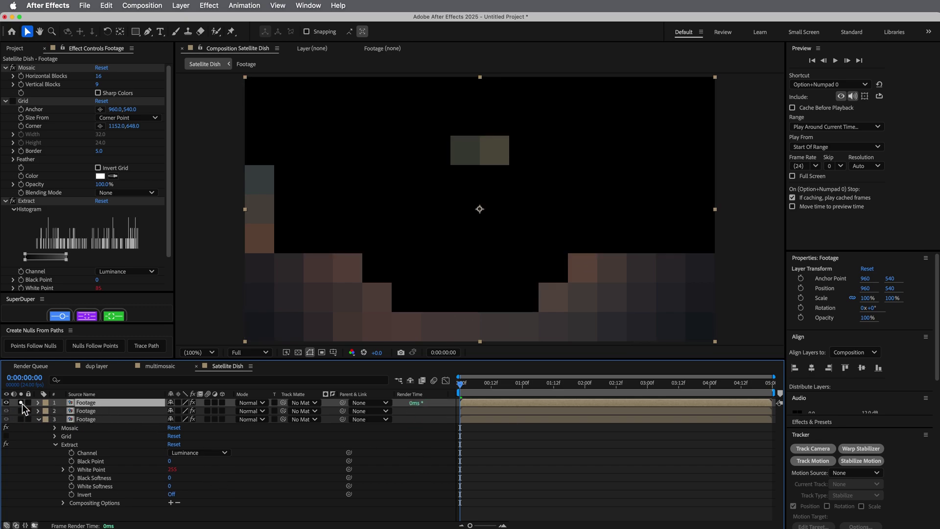
left_click(20, 410)
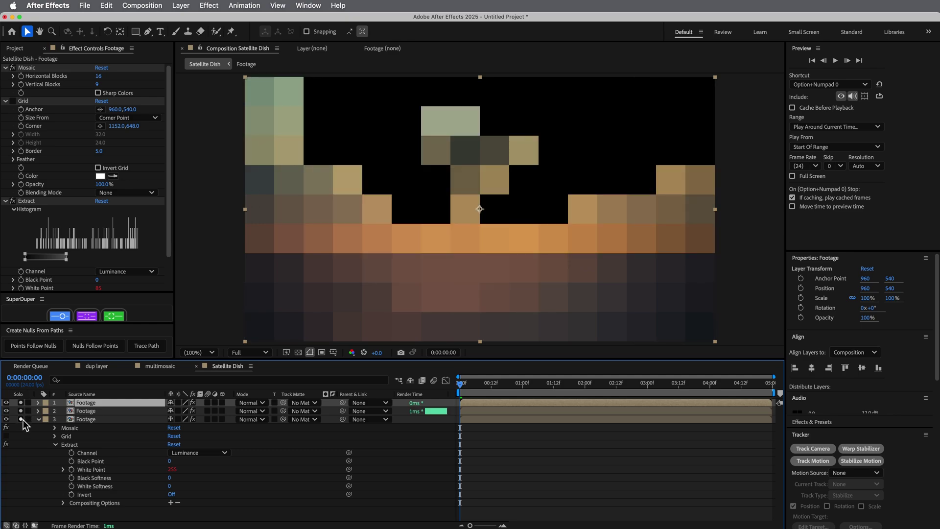
left_click(23, 419)
Step: Duplicate the top Footage layer twice more to make five layers and turn off all their solo switches
key("super+d")
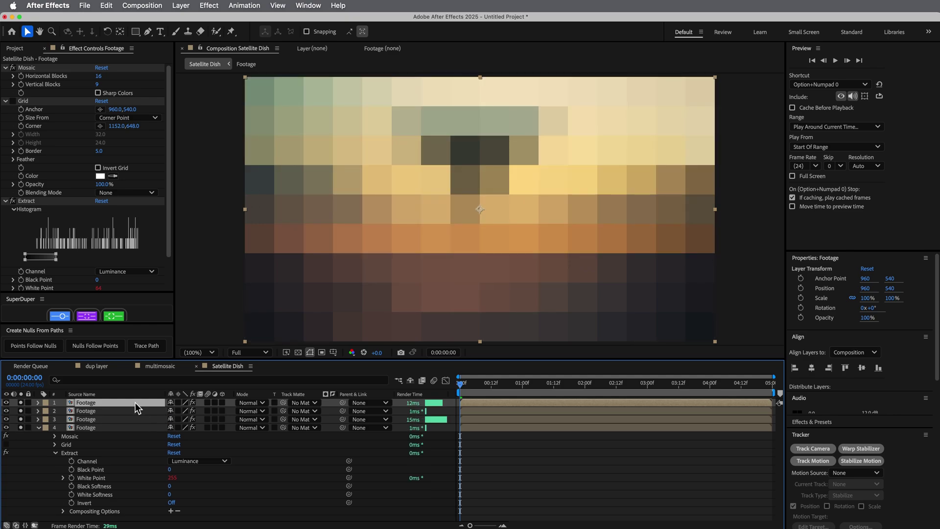
key("super+d")
left_click_drag(22, 404, 23, 423)
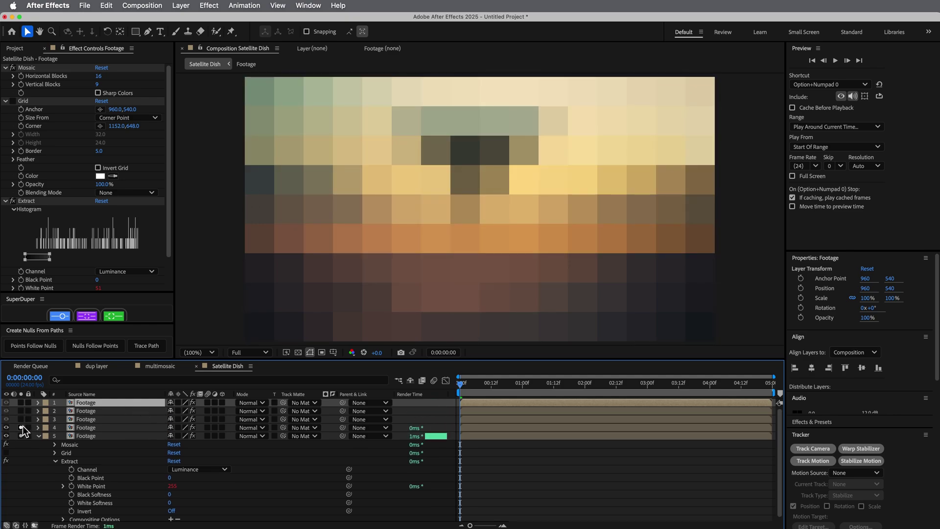
left_click(23, 434)
left_click(21, 425)
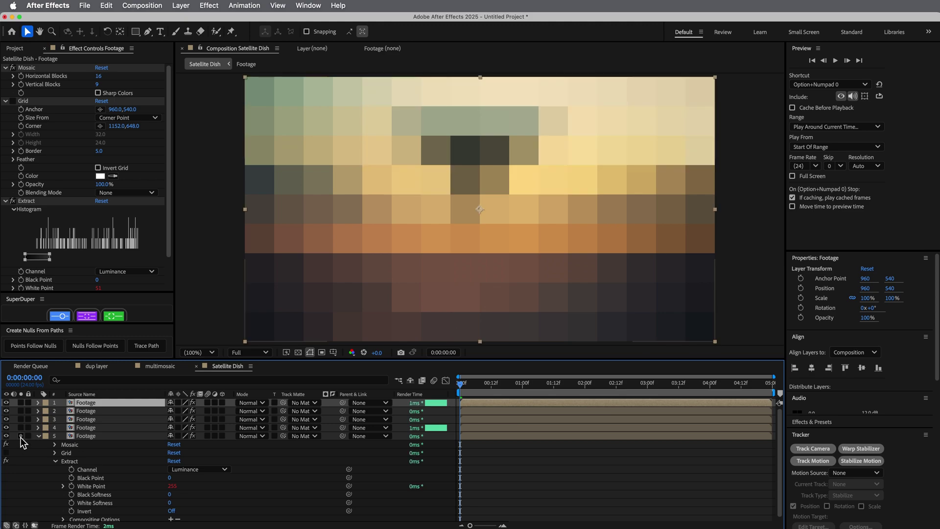
Step: Solo the five Footage layers cumulatively from the top down to compare their extracted brightness ranges, then turn off solo
left_click(22, 402)
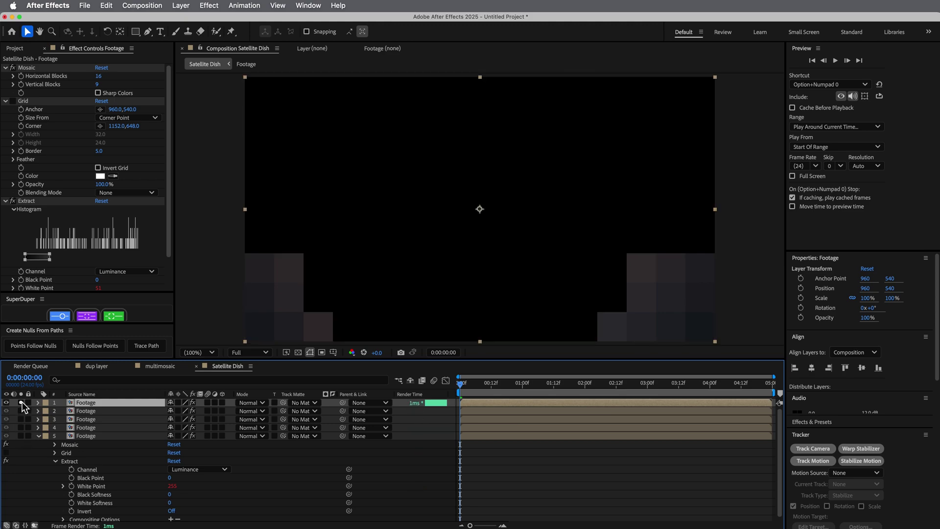
left_click(22, 412)
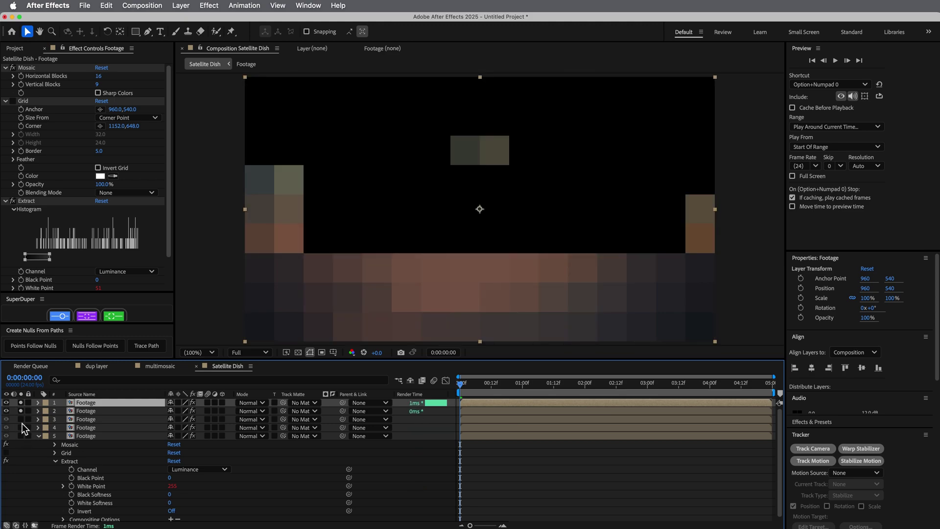
left_click(21, 419)
left_click(22, 428)
left_click(20, 436)
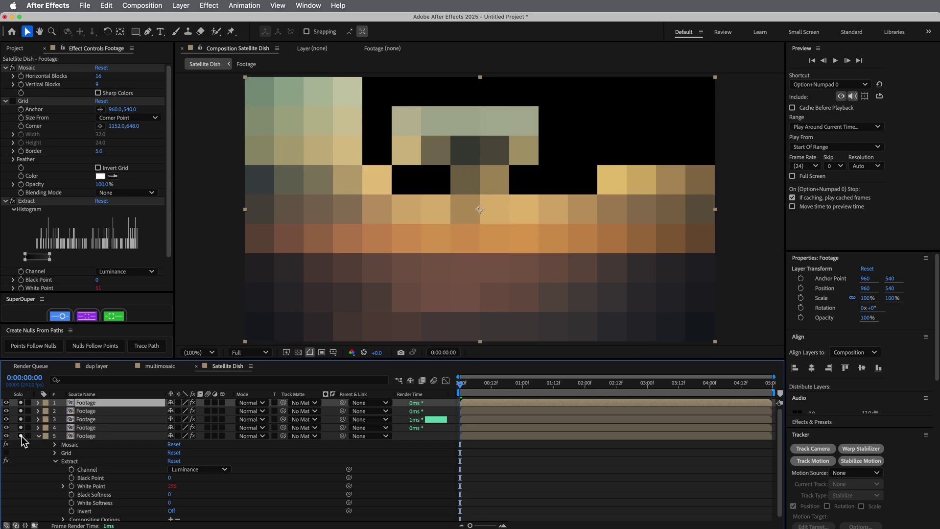
left_click(22, 403)
left_click(21, 436)
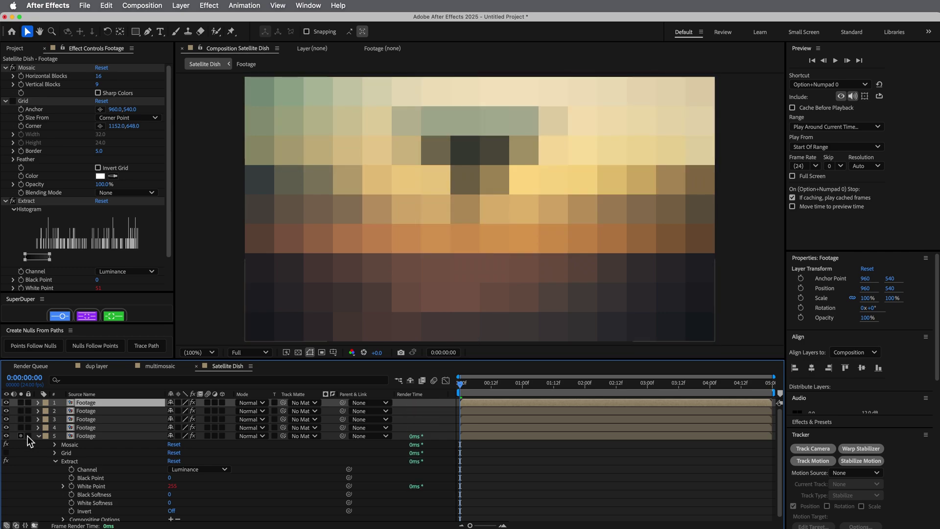
Step: Delete the four upper Footage copies, keeping only the bottom layer
left_click(59, 428)
left_click(98, 404, "shift")
key("Delete")
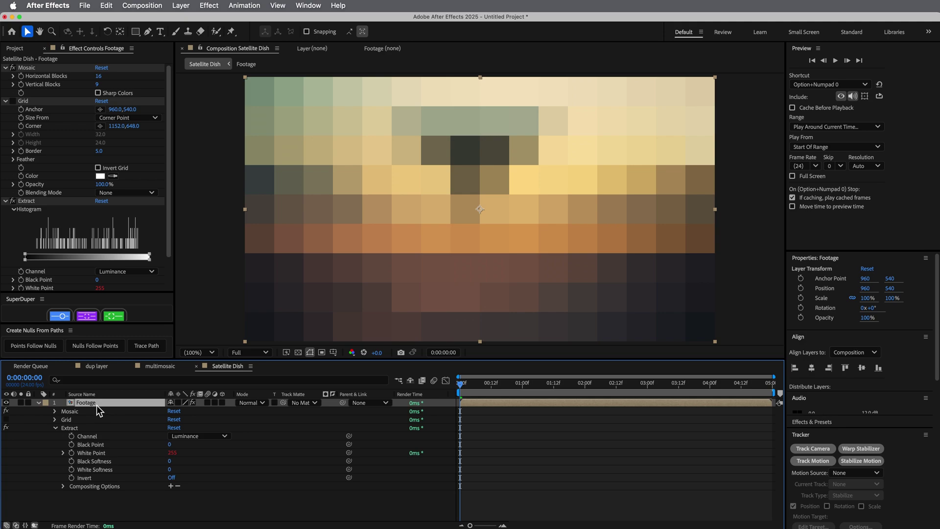
Step: Collapse the Grid effect's settings and set the Mosaic effect's Horizontal Blocks expression to 8*(Math.pow(2,index))
left_click(9, 110)
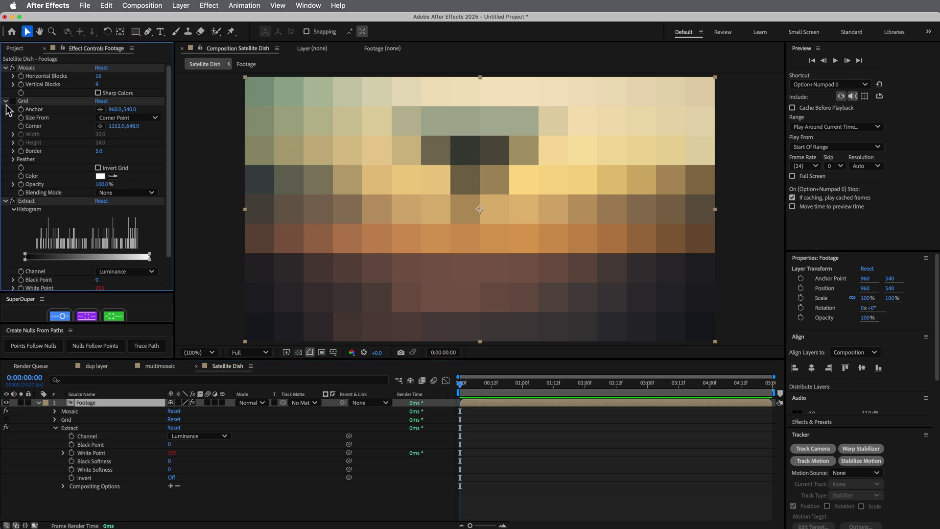
left_click(6, 102)
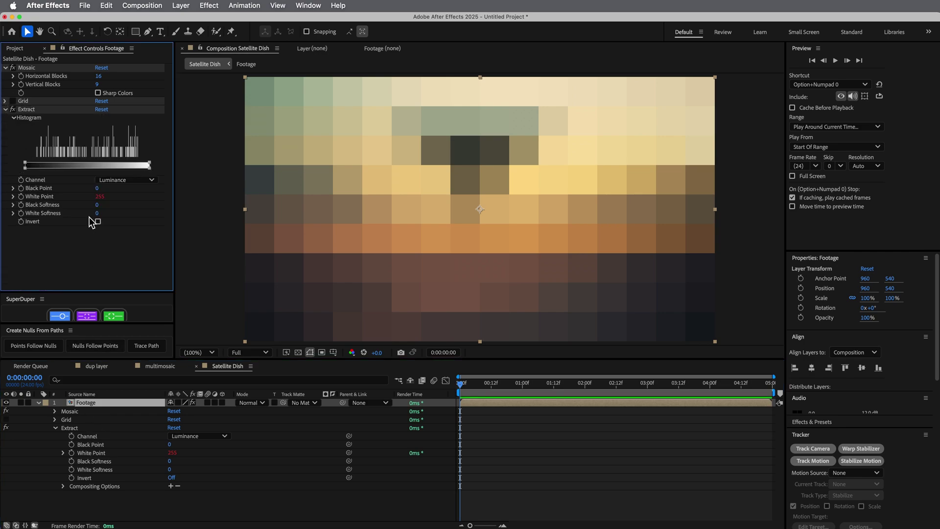
left_click(22, 76, "alt")
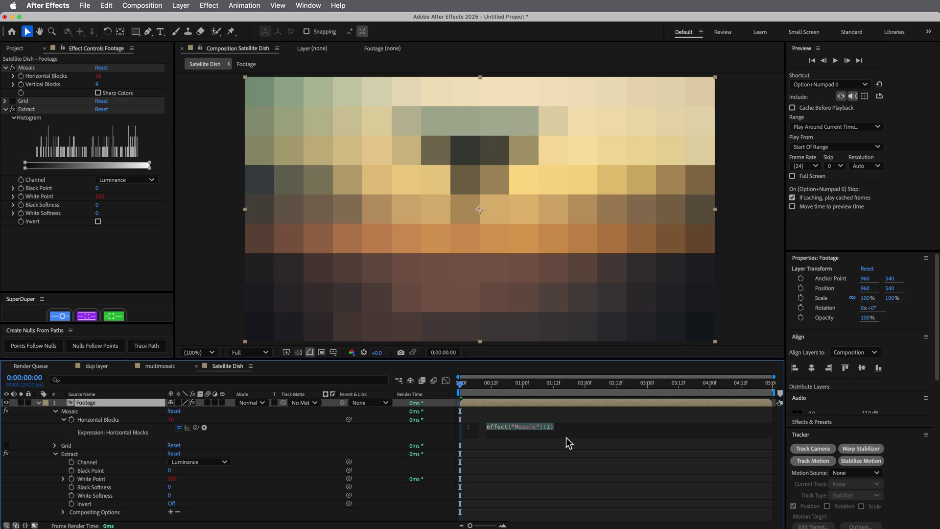
type("8*(")
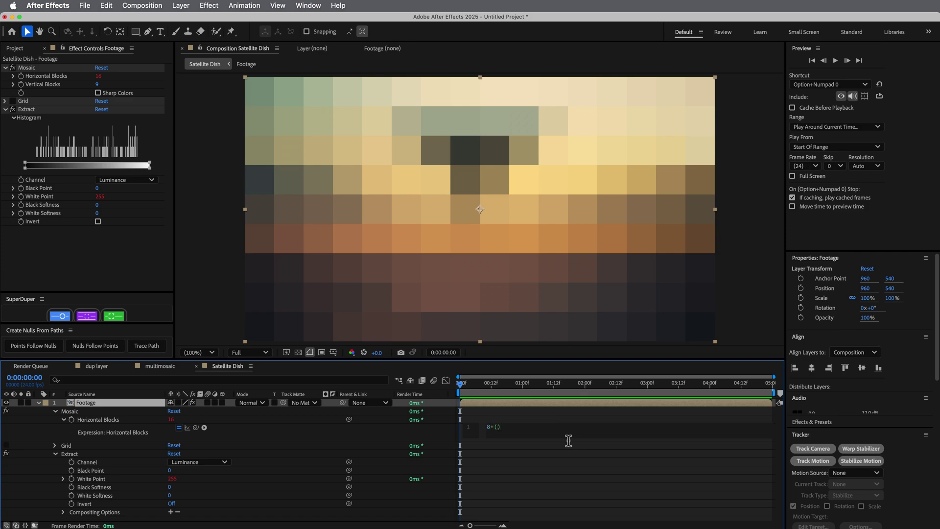
type("Math.pow")
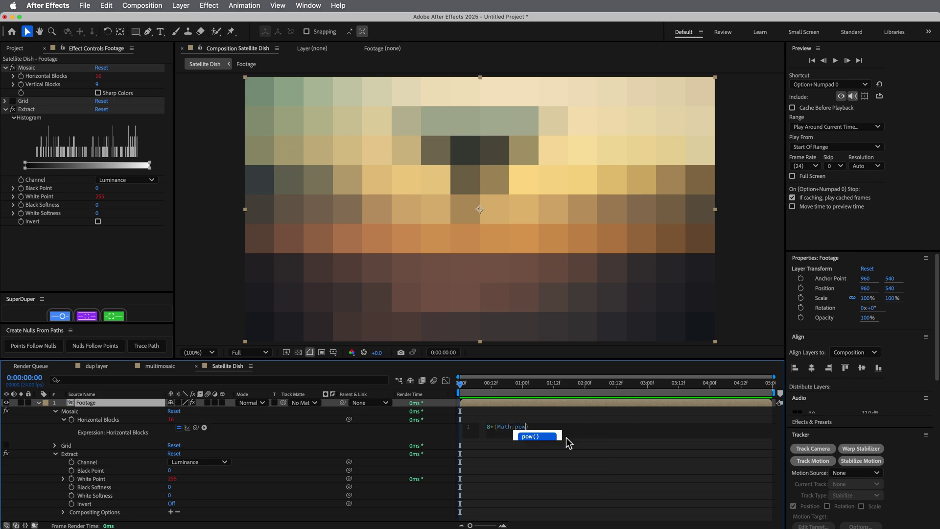
key("Return")
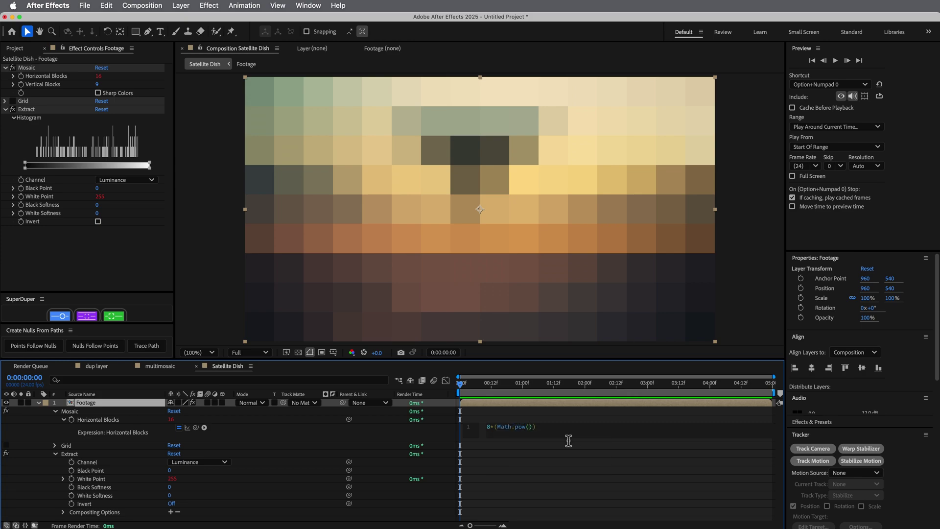
type("2,index")
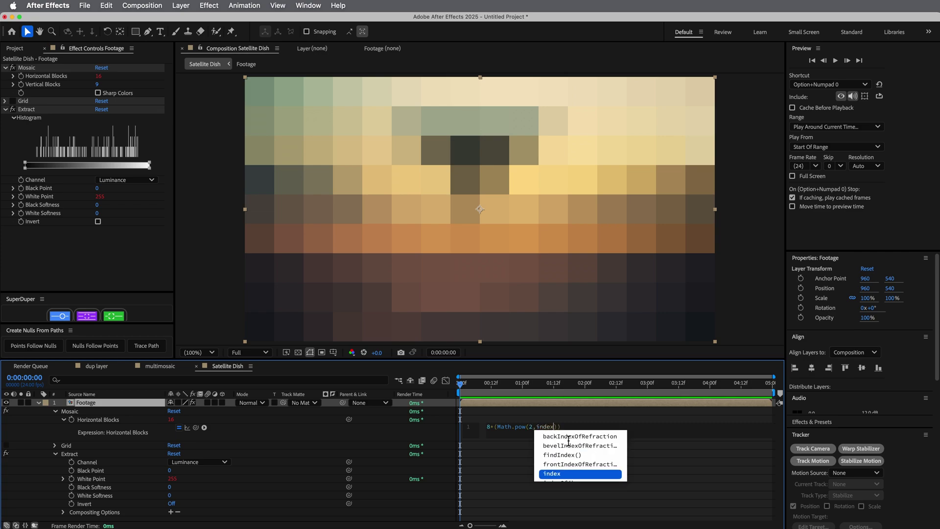
left_click(690, 455)
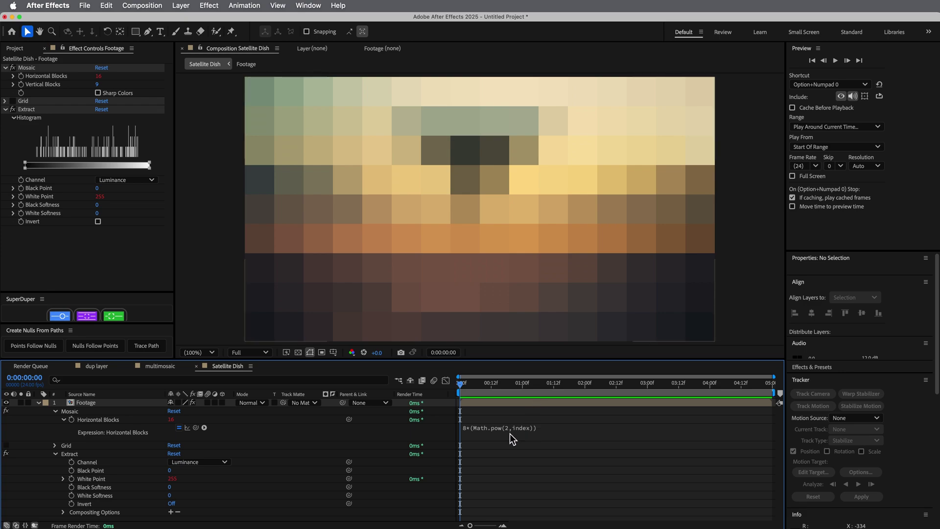
Step: Duplicate the Footage layer three times to test the Horizontal Blocks expression, then undo the three duplications
left_click(551, 404)
key("super+d")
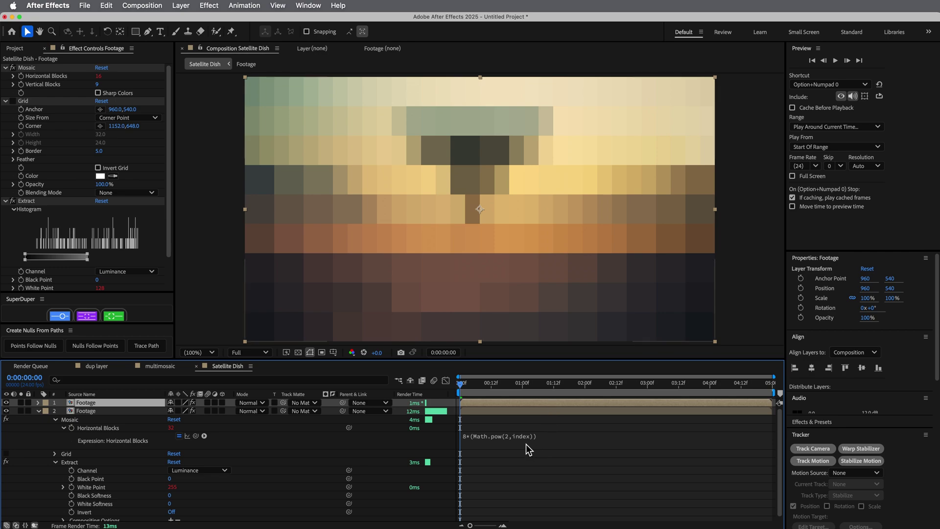
key("super+d")
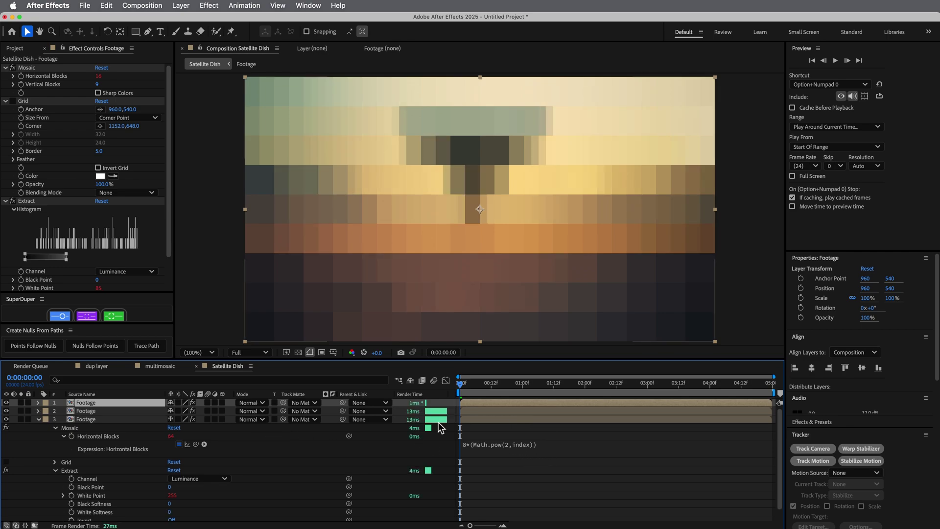
key("super+d")
key("super+z")
key("super+z")
key("super+z")
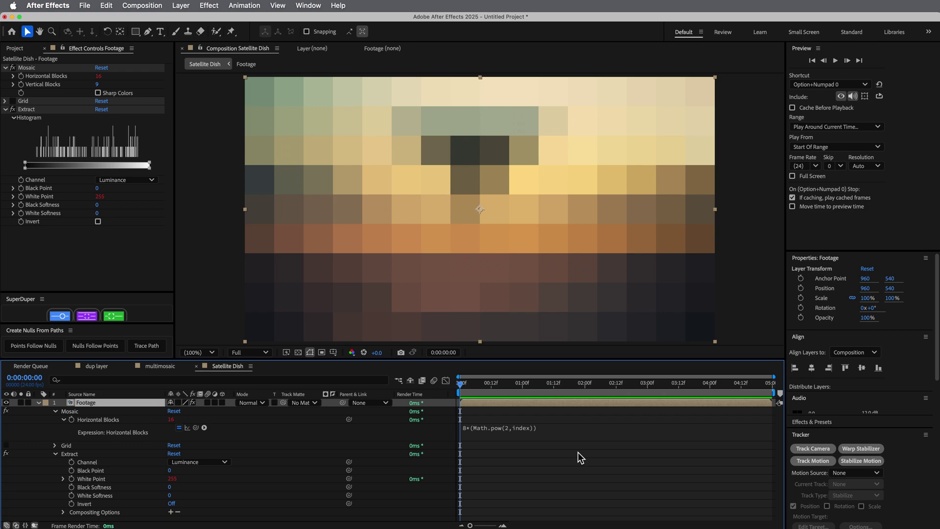
Step: Copy the Horizontal Blocks expression and adapt it for Vertical Blocks as 4.5*(Math.pow(2,index)), then collapse the Footage layer's properties
left_click(561, 426)
key("super+c")
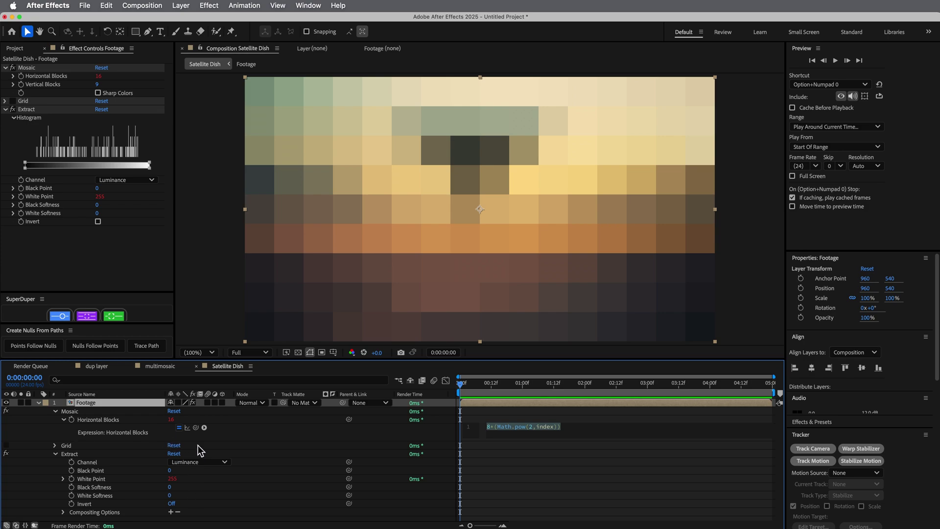
left_click(63, 425)
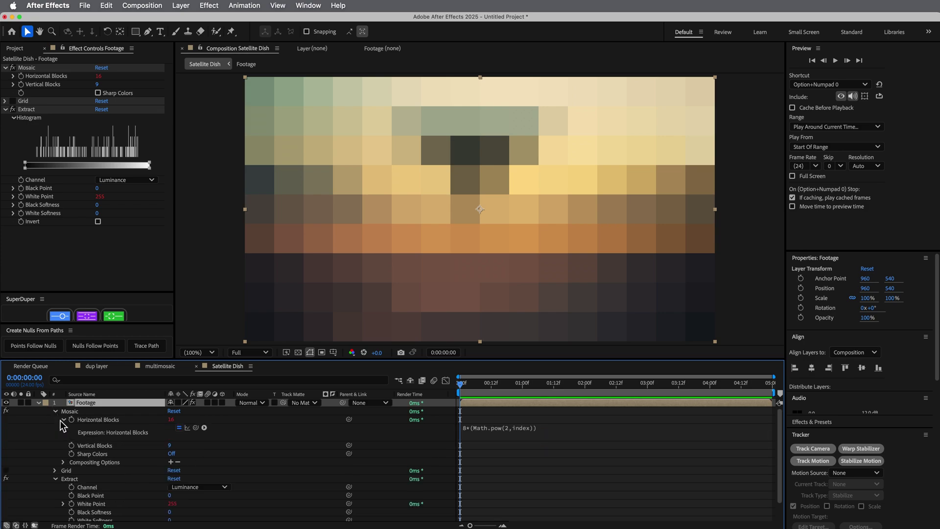
left_click(71, 445, "alt")
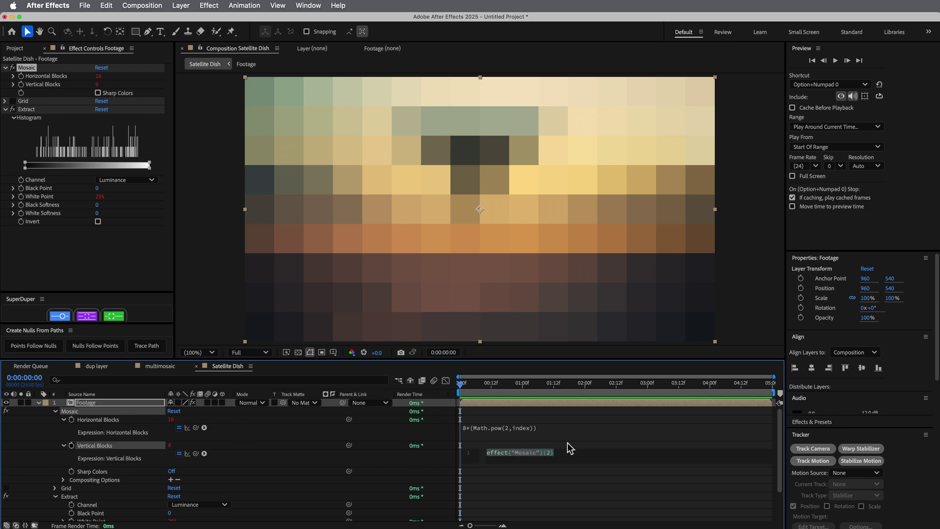
type("4.58*")
key("super+v")
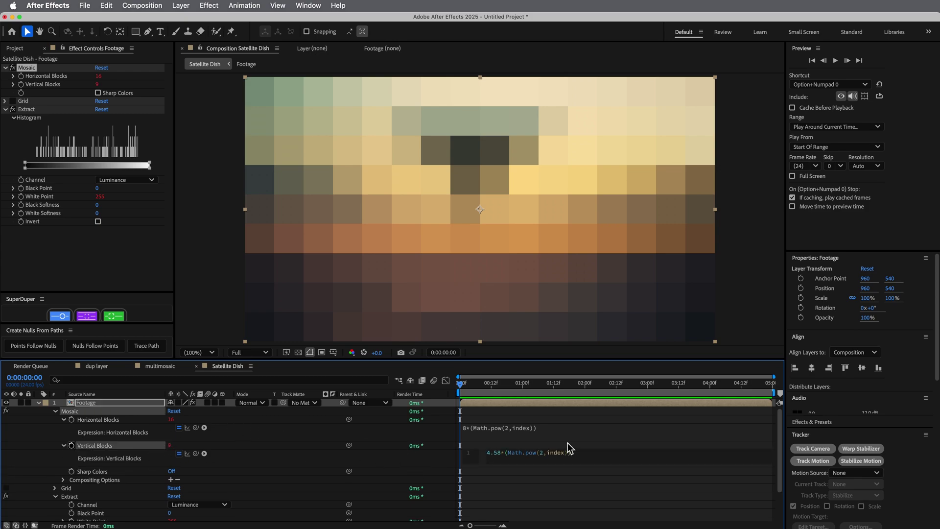
left_click(502, 453)
key("BackSpace")
left_click(579, 440)
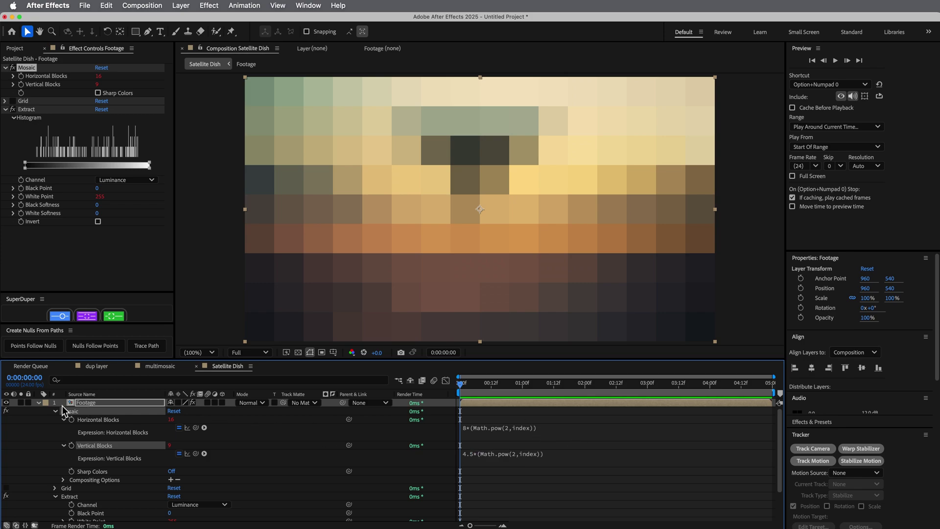
left_click(38, 402)
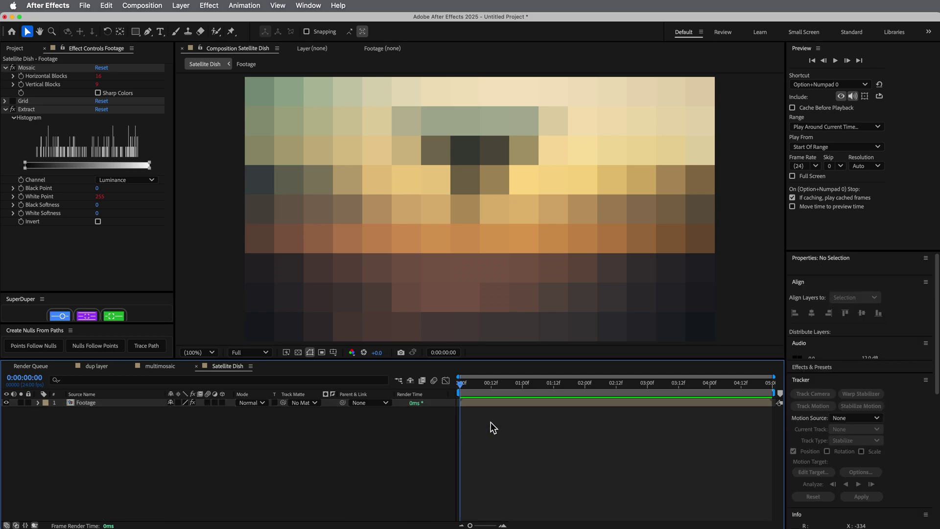
Step: Duplicate the Footage layer repeatedly until there are eight stacked layers
left_click(514, 405)
key("super+d")
key("super+d")
key("super+d")
key("super+d")
key("super+d")
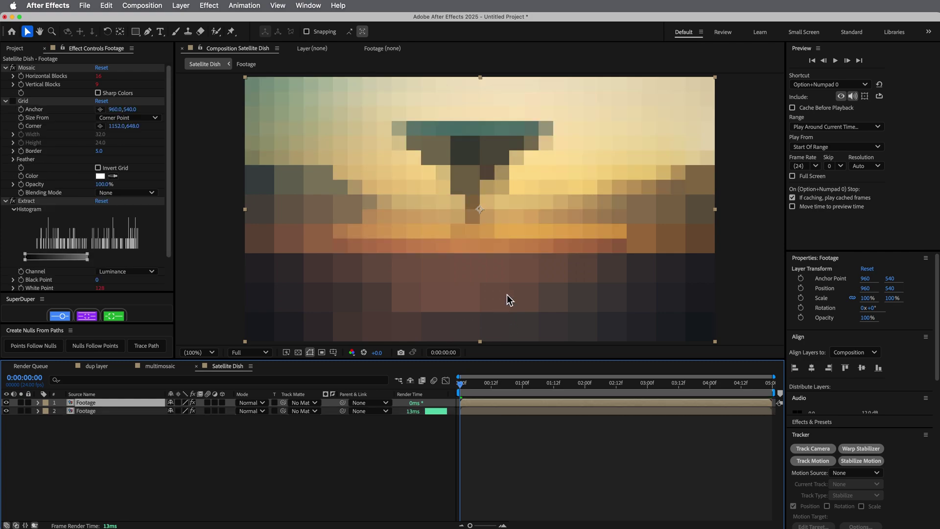
key("super+d")
key("super+d")
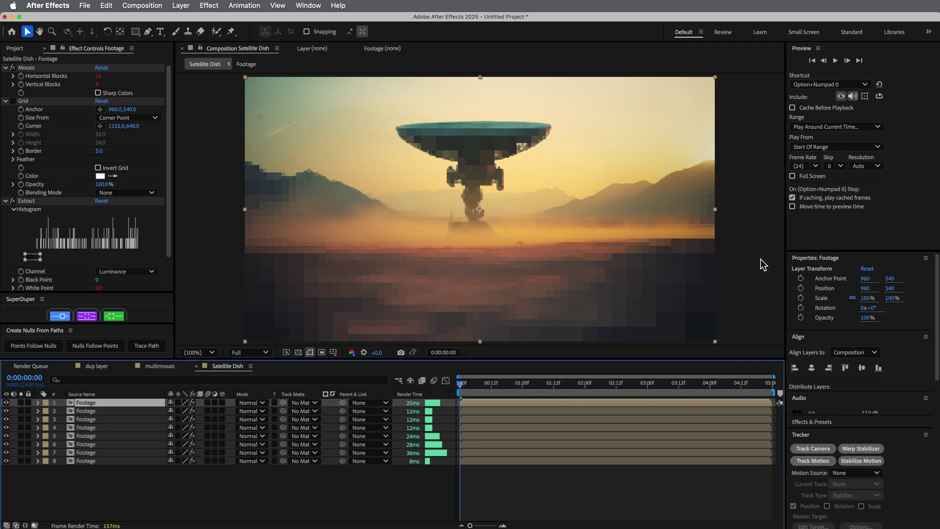
Step: Solo the eight Footage layers cumulatively from the top down over a transparency grid to compare their mosaic sizes, then turn off solo
left_click(21, 403)
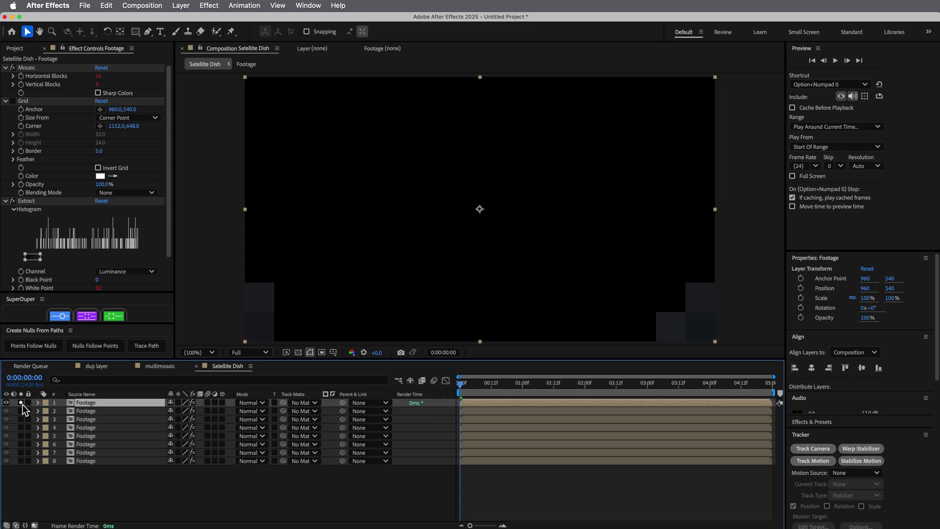
left_click(297, 353)
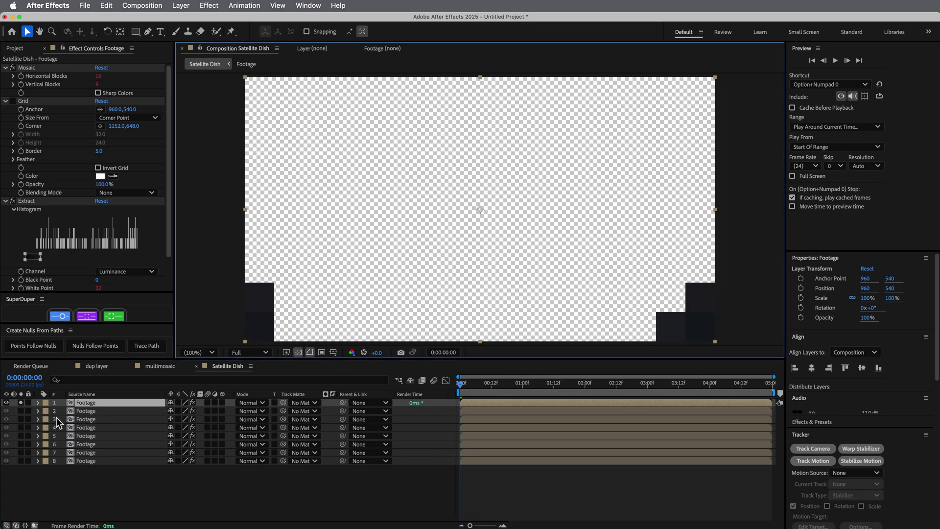
left_click(21, 411)
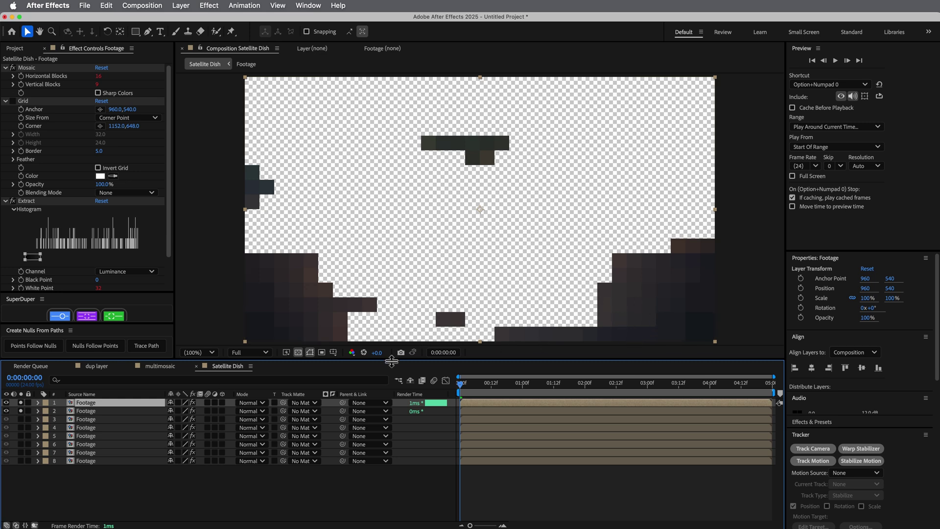
left_click(21, 420)
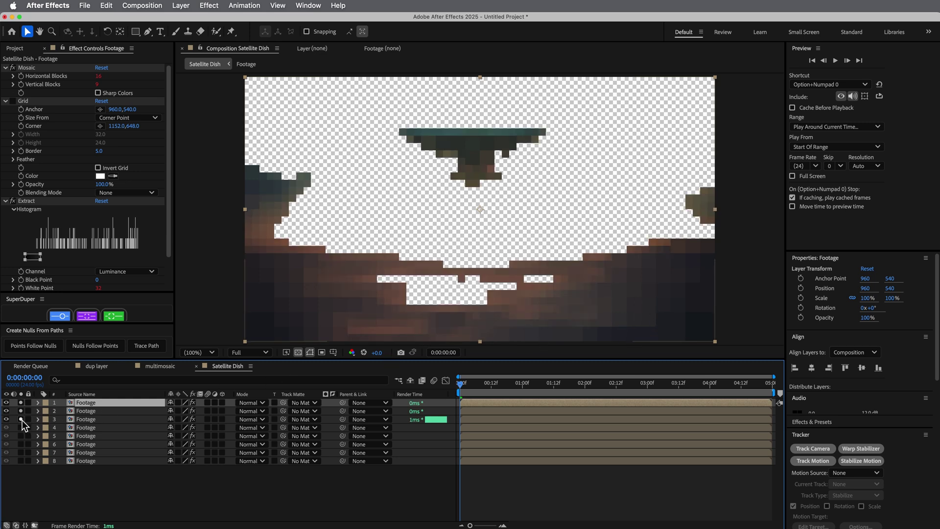
left_click(22, 428)
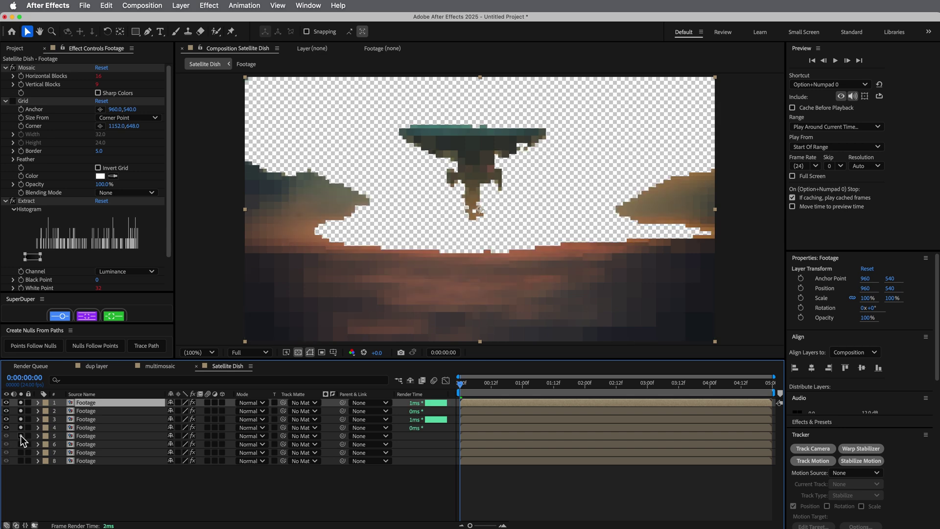
left_click(20, 436)
left_click(20, 444)
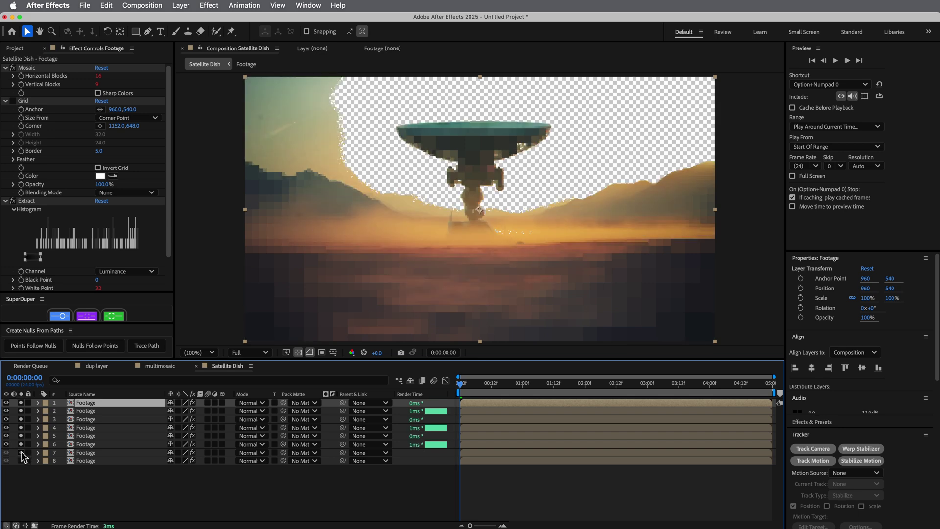
left_click(21, 452)
left_click(22, 460)
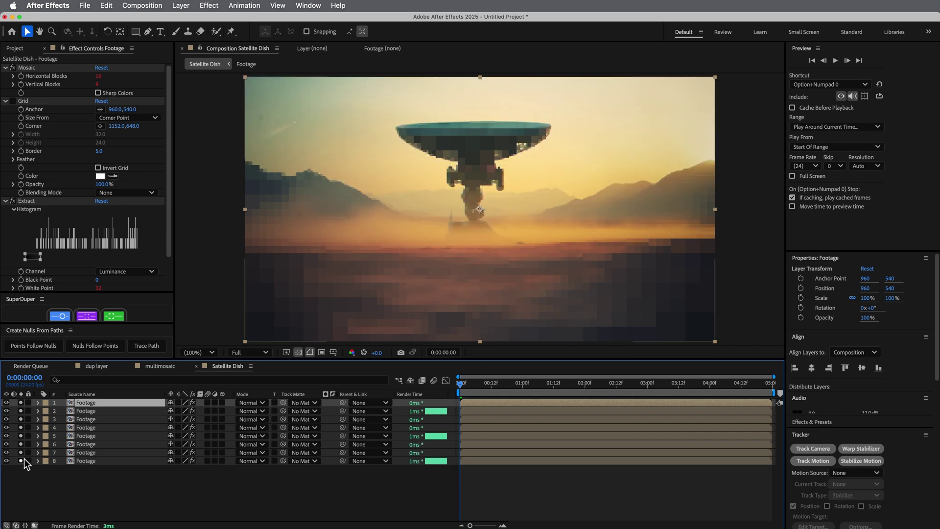
left_click_drag(19, 402, 22, 460)
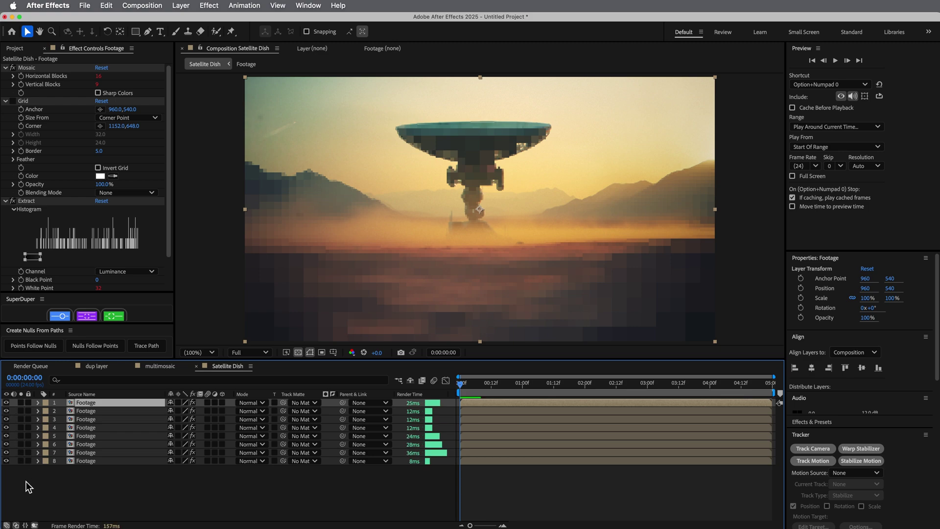
left_click(25, 481)
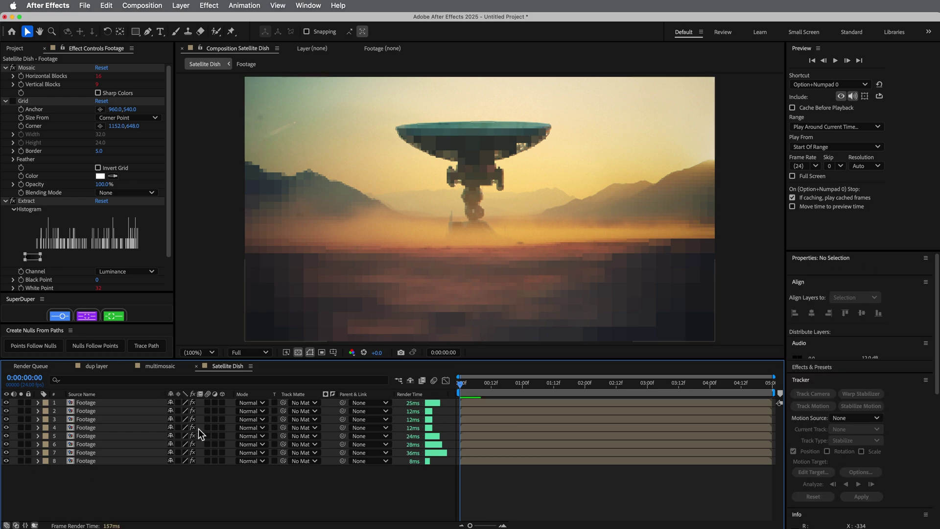
Step: Delete the seven upper Footage copies, keeping only the bottom layer
left_click(96, 452)
left_click(97, 404, "shift")
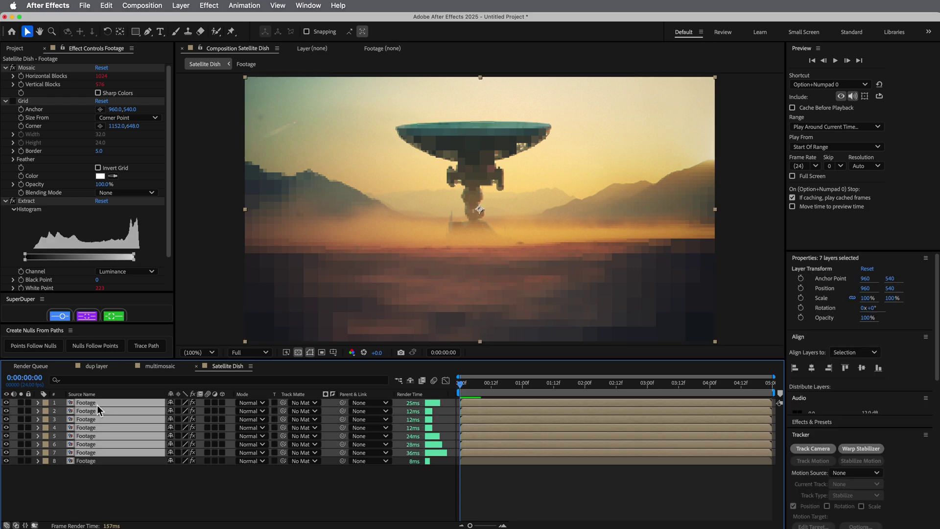
key("Delete")
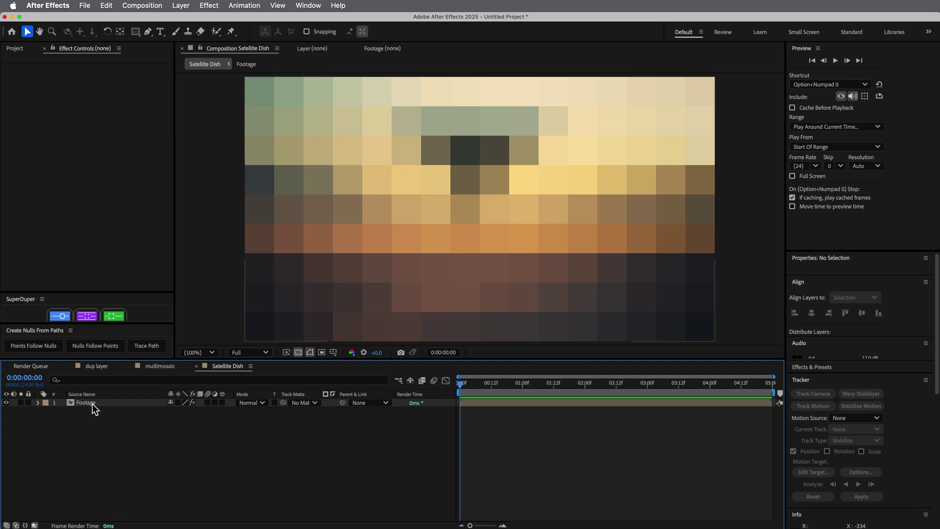
Step: Enable the Grid effect on the remaining Footage layer and set its Blending Mode to Normal
left_click(96, 402)
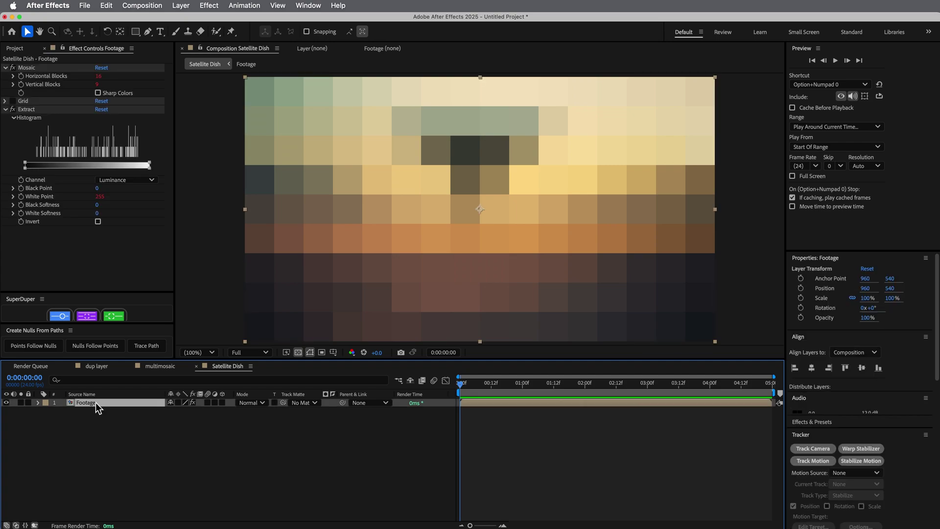
left_click(12, 101)
left_click(5, 101)
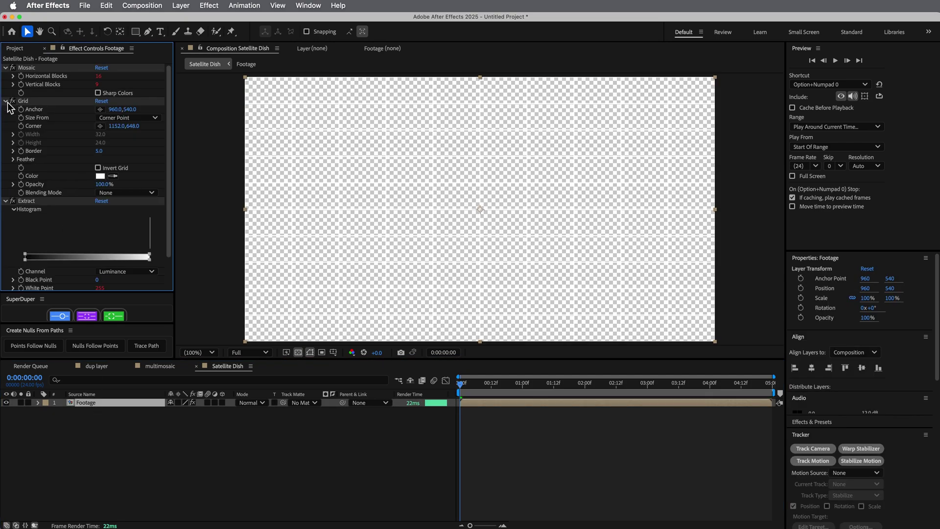
left_click(129, 193)
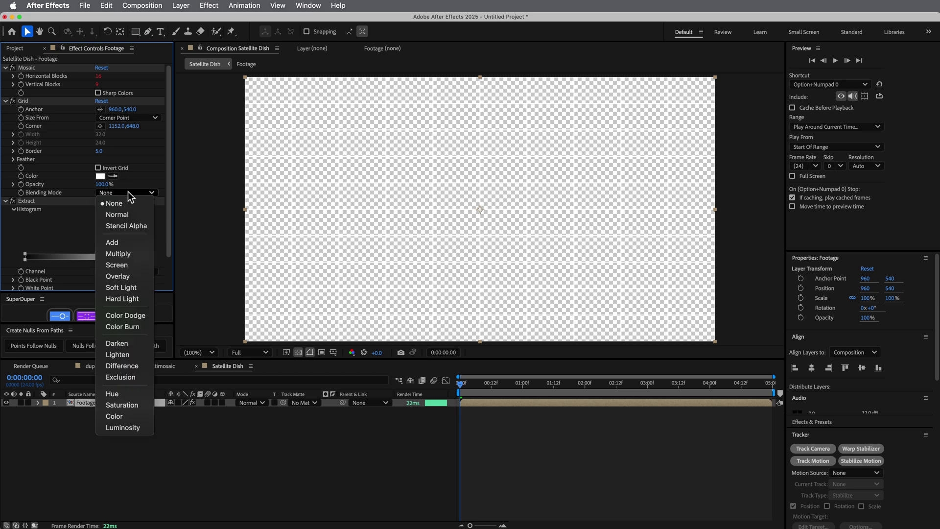
left_click(117, 214)
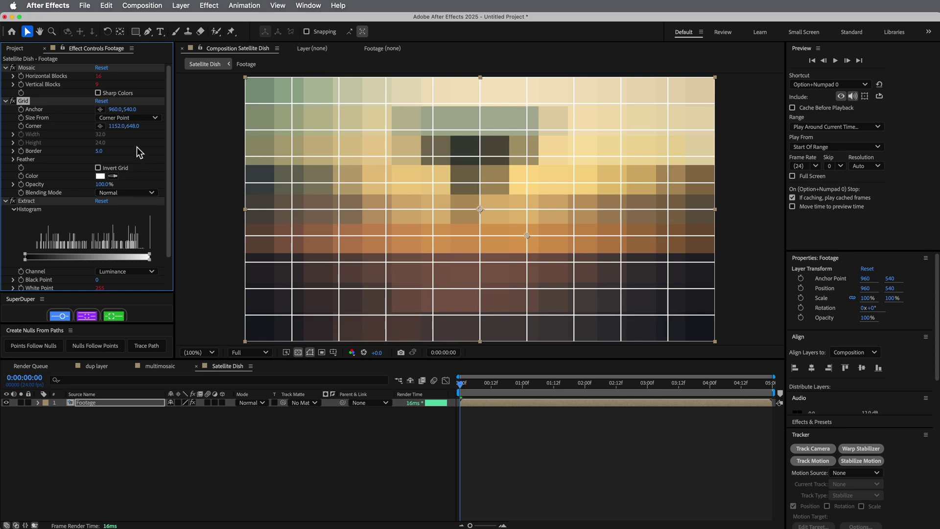
Step: Size the Grid effect from Width & Height Sliders and set its Anchor to 0, 0
left_click(128, 119)
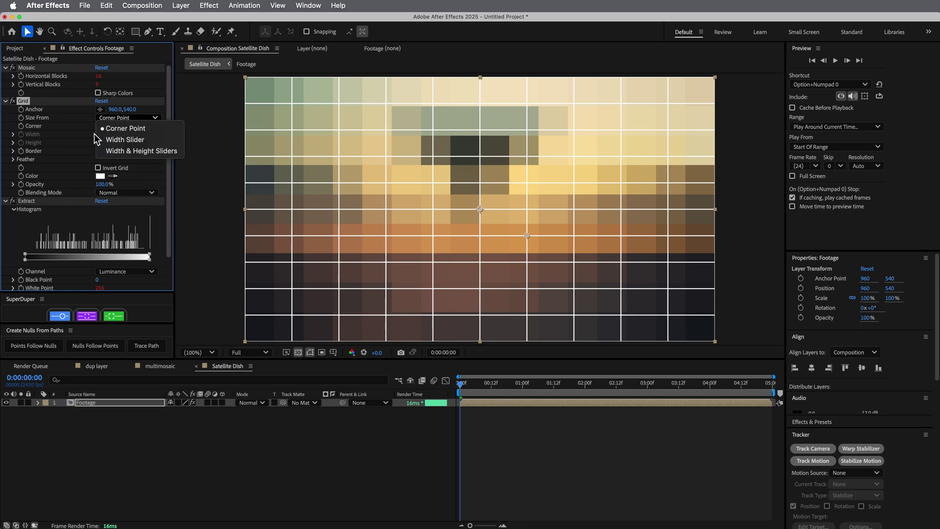
left_click(118, 152)
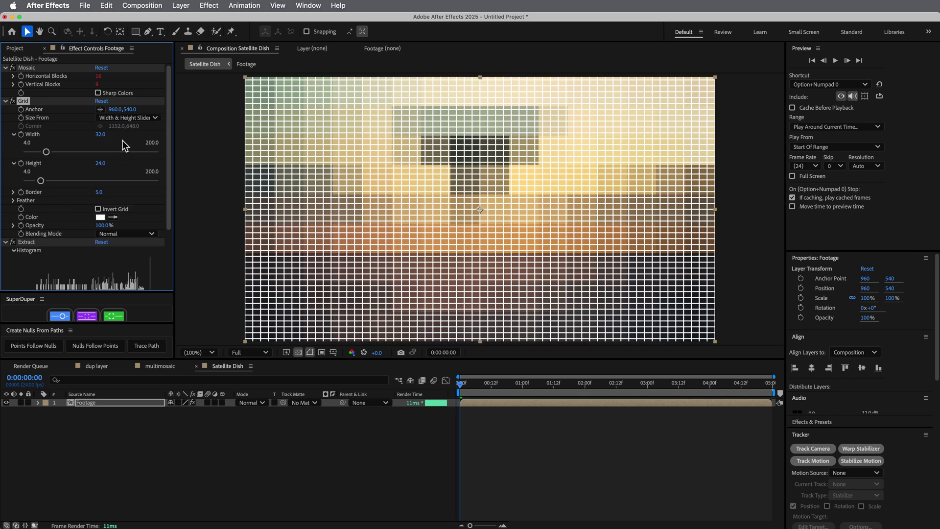
left_click(117, 110)
type("0")
key("Tab")
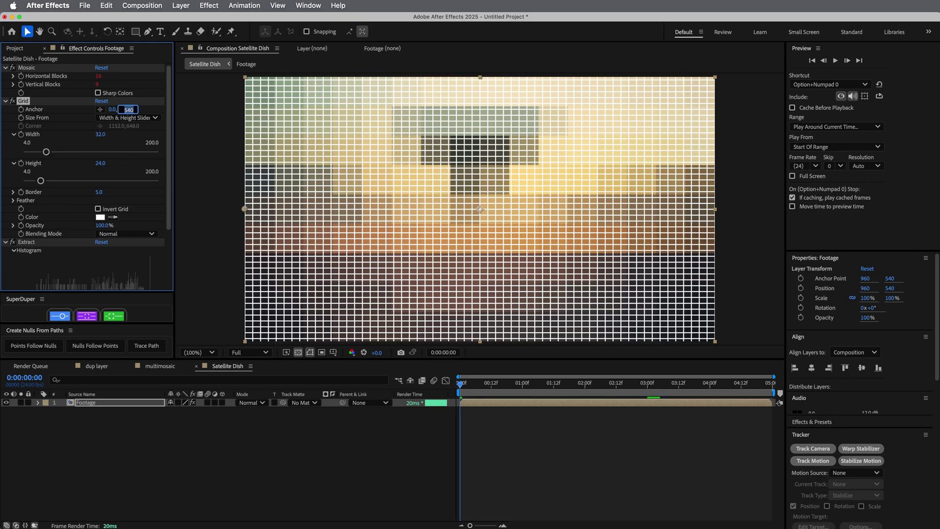
type("0")
key("Return")
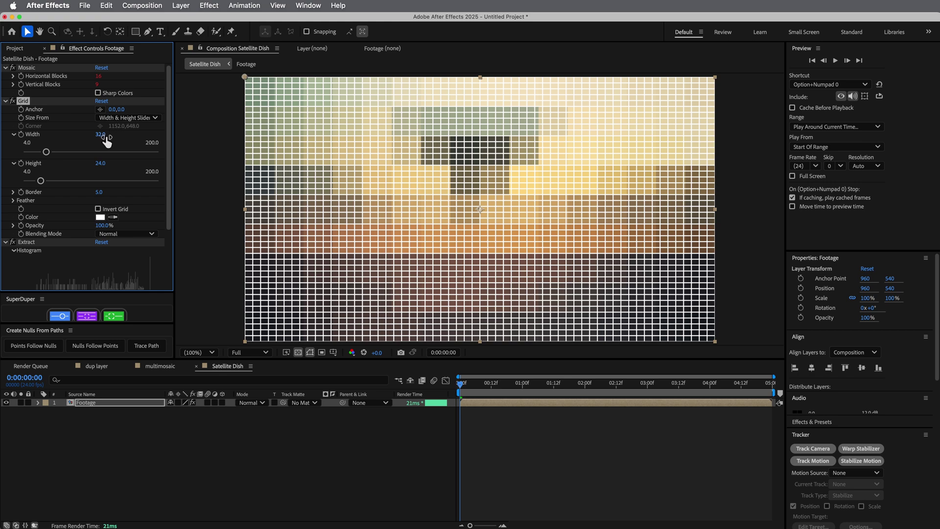
Step: Give the Grid's Width the expression 1920/effect("Mosaic")("Horizontal Blocks"), linking it to the Mosaic's Horizontal Blocks
left_click(22, 135, "alt")
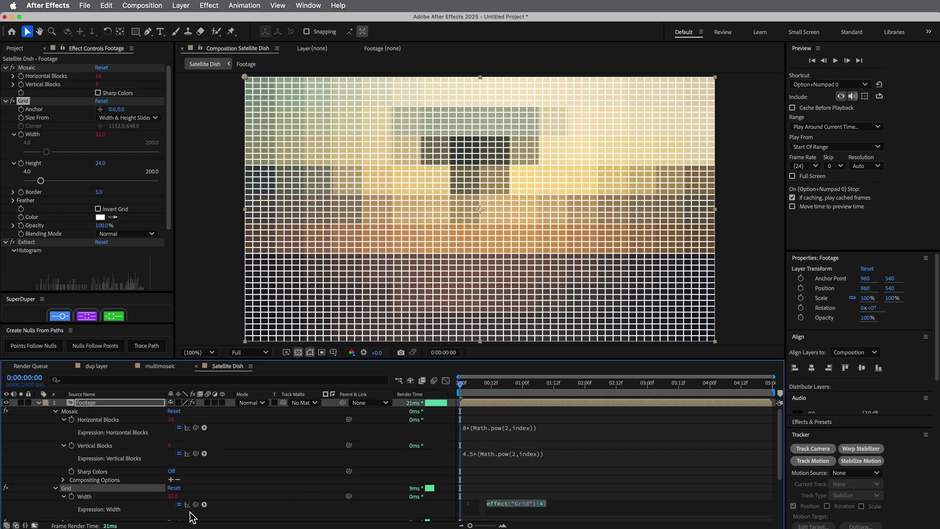
left_click(550, 509)
type("1920")
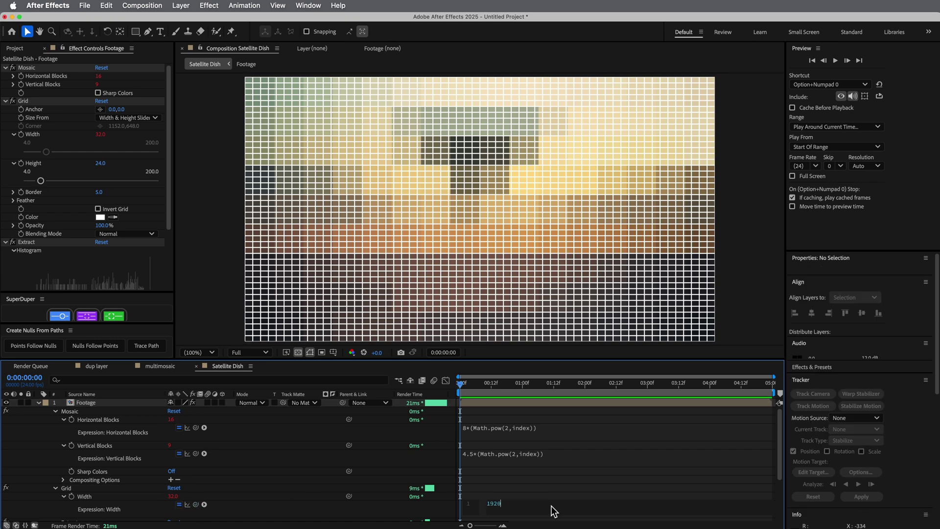
type("/")
left_click_drag(195, 504, 104, 423)
left_click(557, 475)
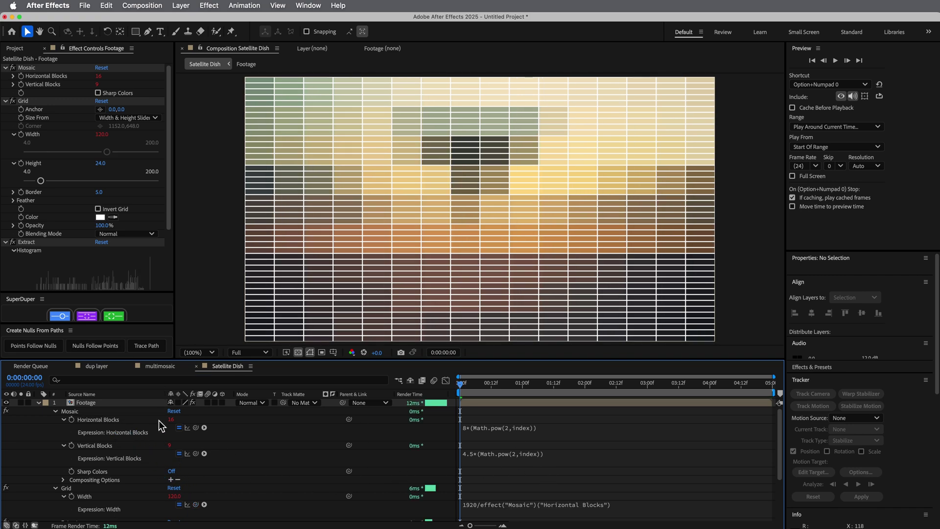
Step: Link the Grid's Height to its Width so the cells are square, and collapse the Footage layer's properties
scroll(130, 471, "down", 2)
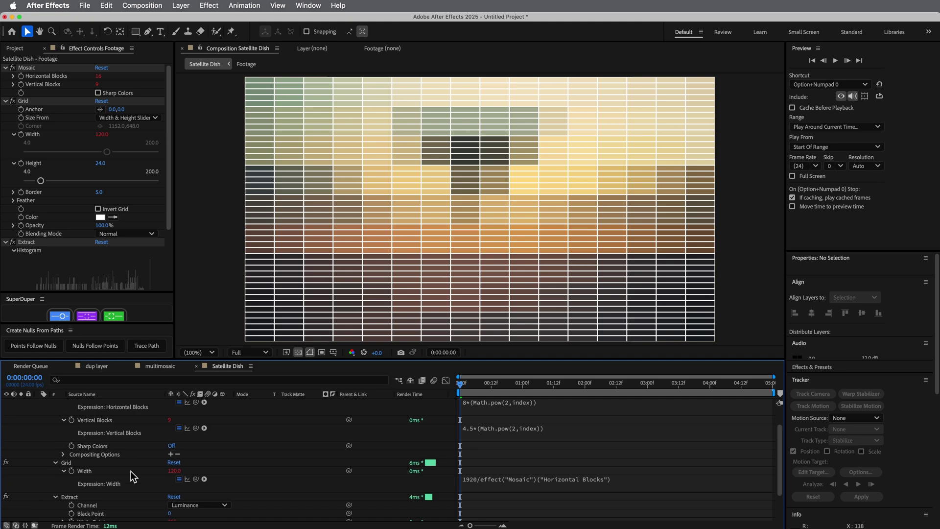
left_click(56, 463)
scroll(55, 464, "down", 5)
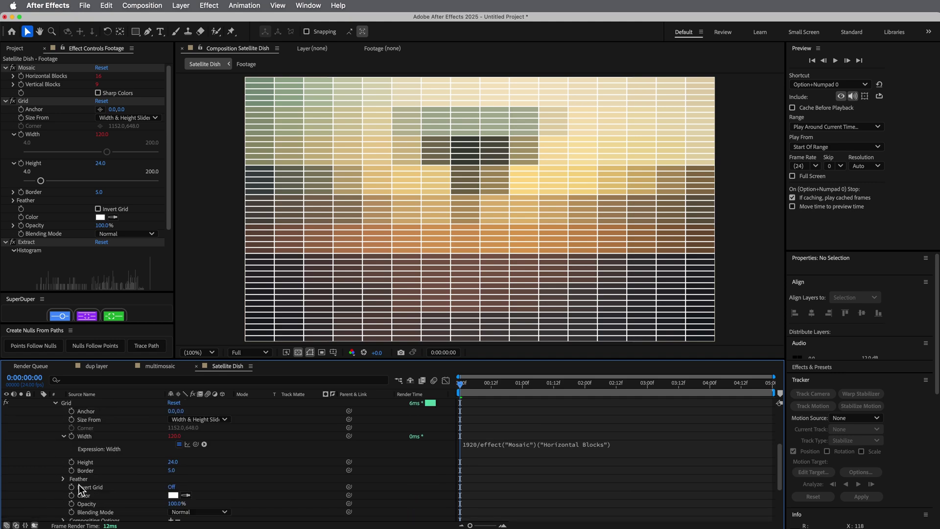
scroll(85, 443, "up", 1)
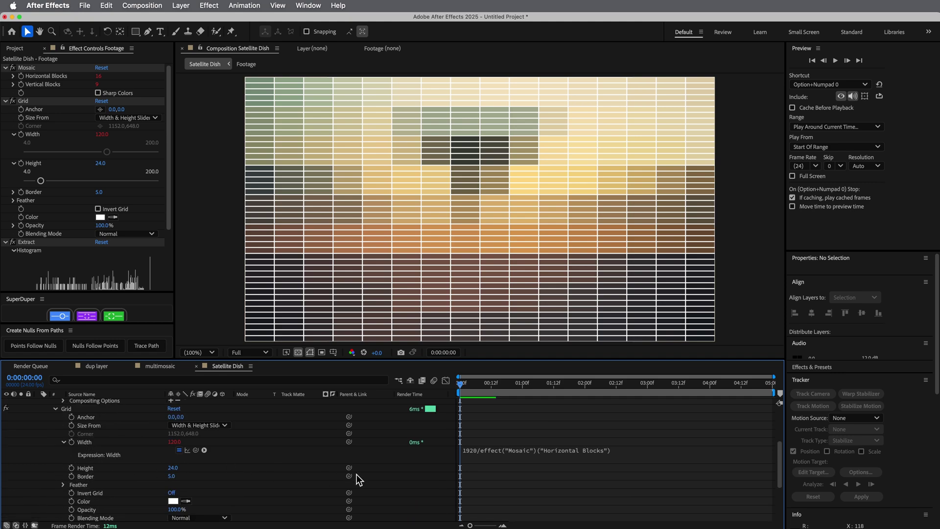
mouse_move(349, 469)
left_mouse_down()
mouse_move(84, 444)
mouse_move(91, 476)
mouse_move(86, 445)
left_mouse_up()
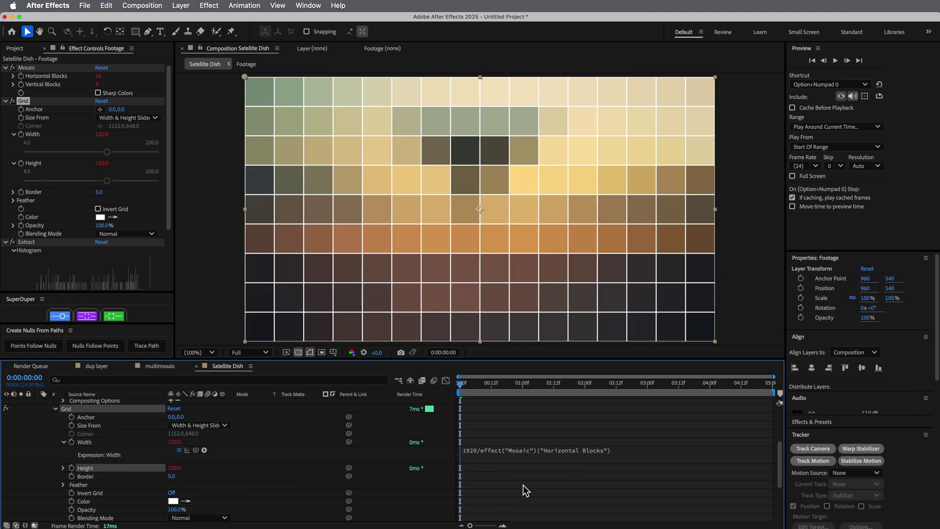
left_click(541, 407)
scroll(541, 406, "up", 3)
left_click(38, 403)
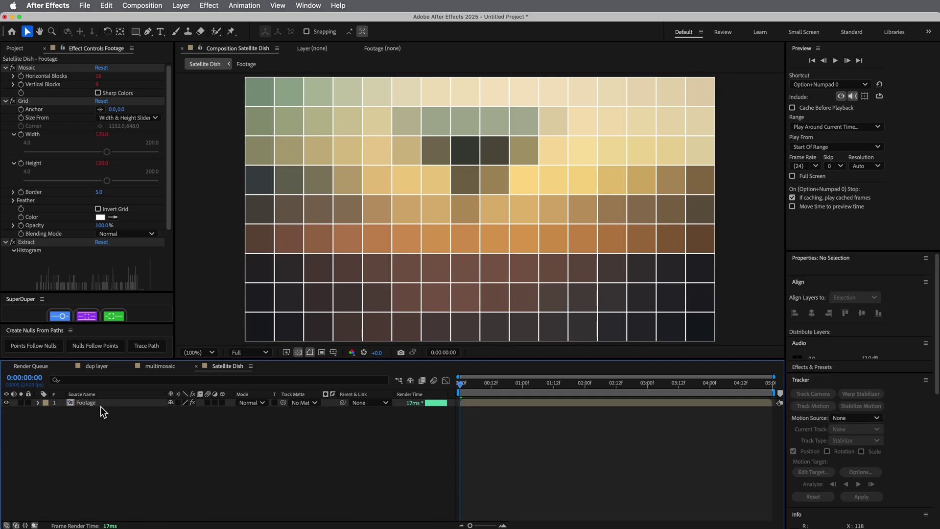
Step: Duplicate the Footage layer three times to test the grid on stacked layers, and delete the three upper copies
left_click(99, 404)
key("super+d")
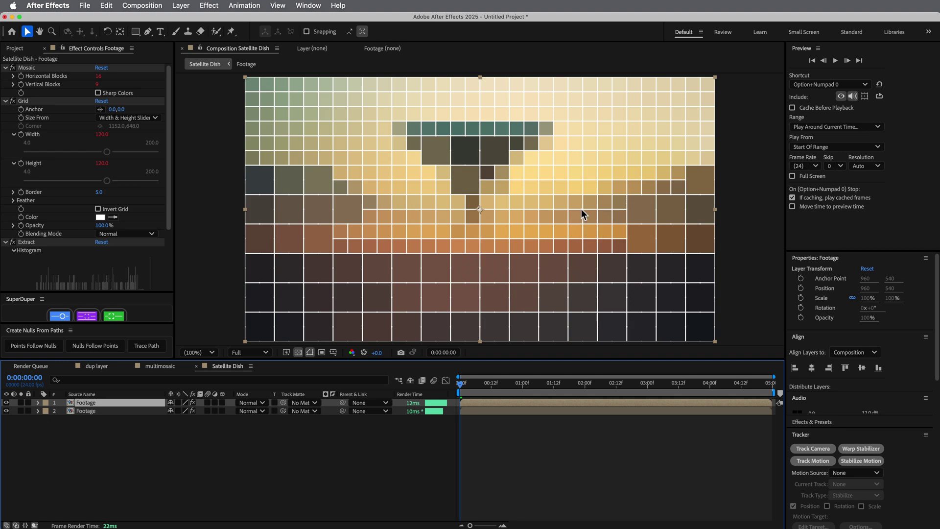
key("super+d")
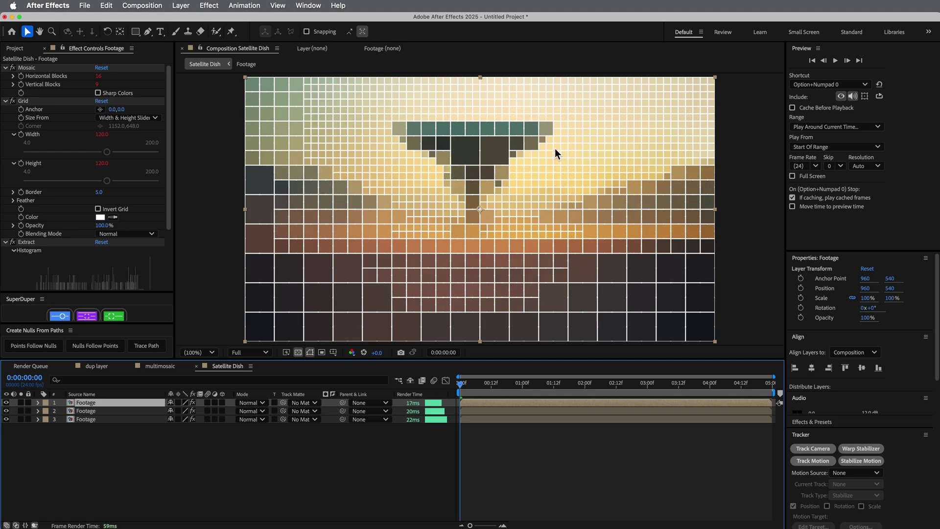
key("super+d")
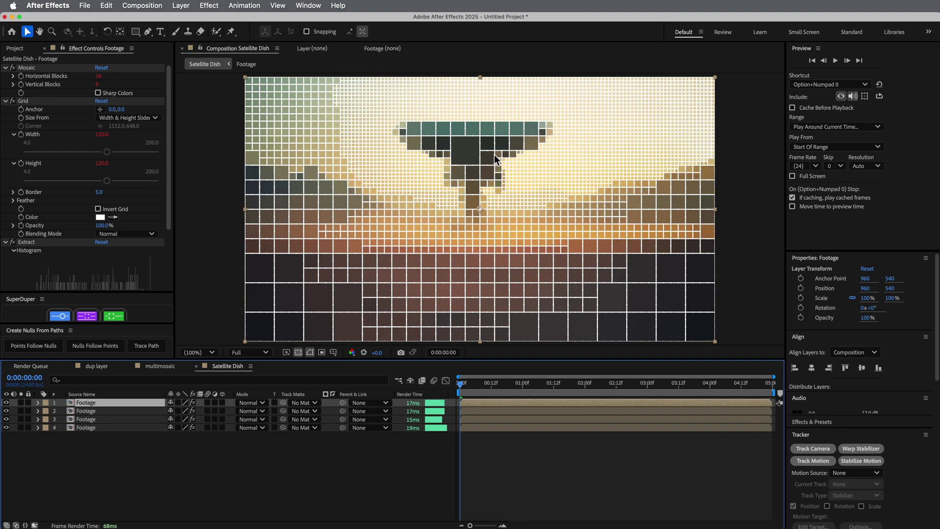
left_click(103, 422, "shift")
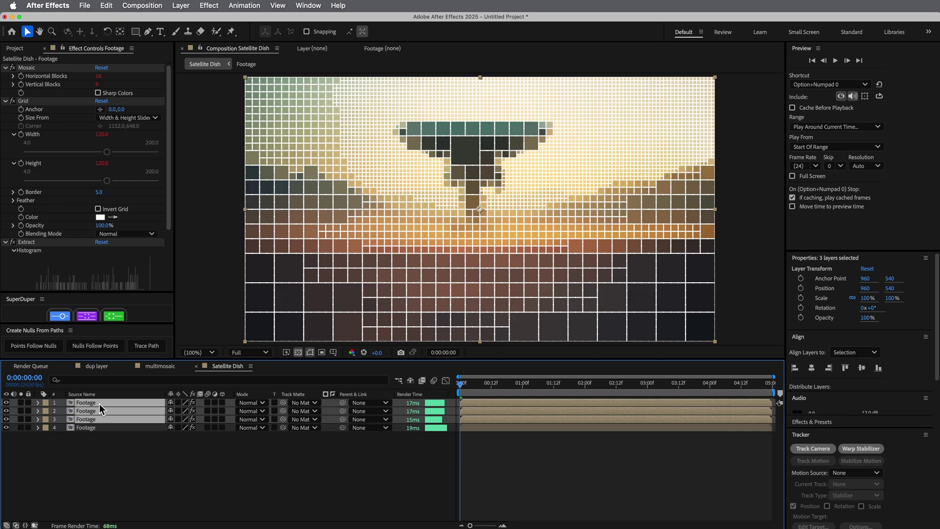
key("Delete")
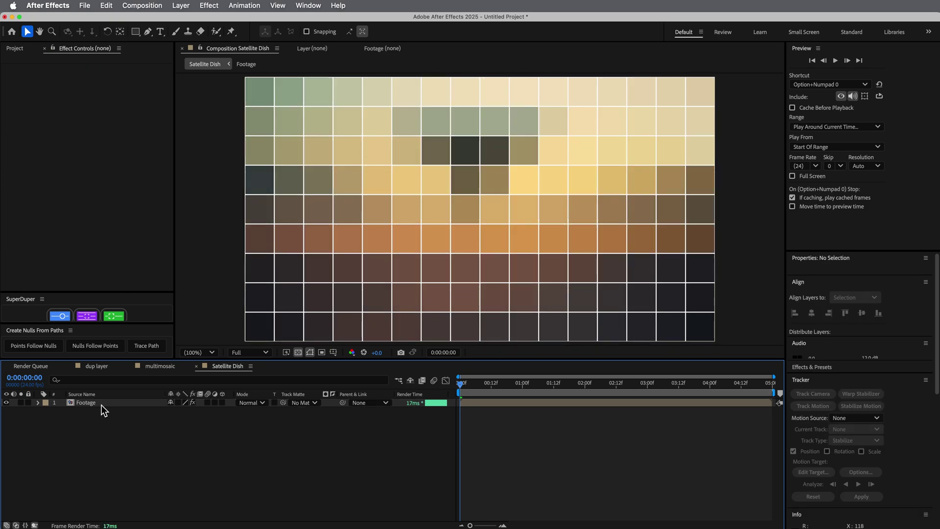
Step: Give the Grid's Border on the Footage layer the expression index/4
left_click(101, 405)
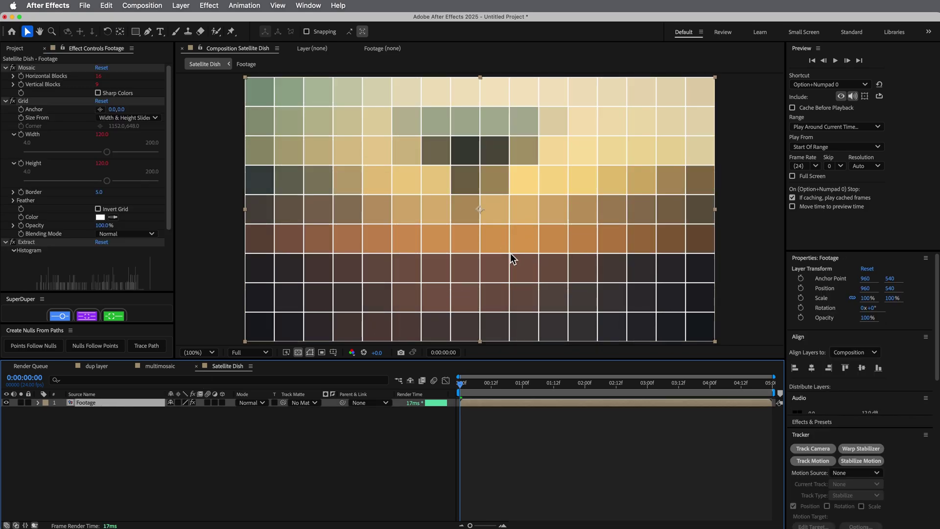
scroll(57, 181, "down", 3)
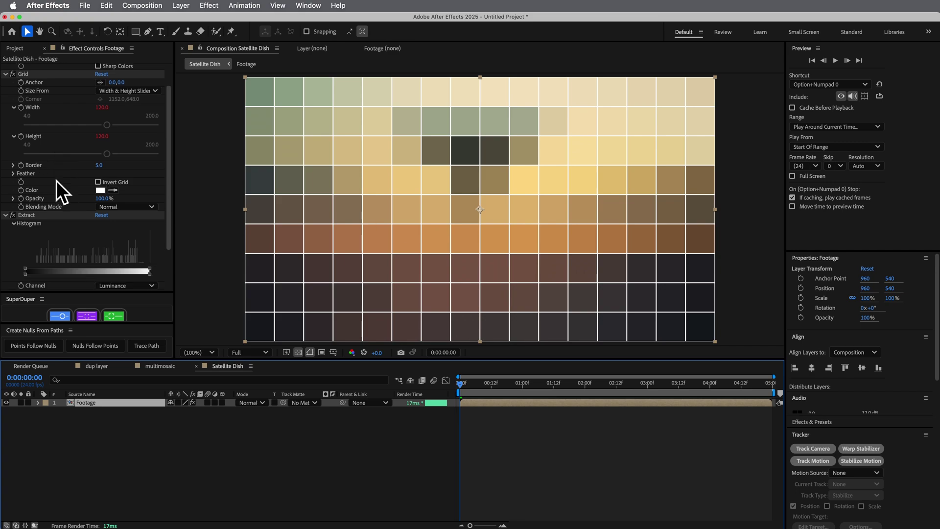
scroll(58, 183, "up", 3)
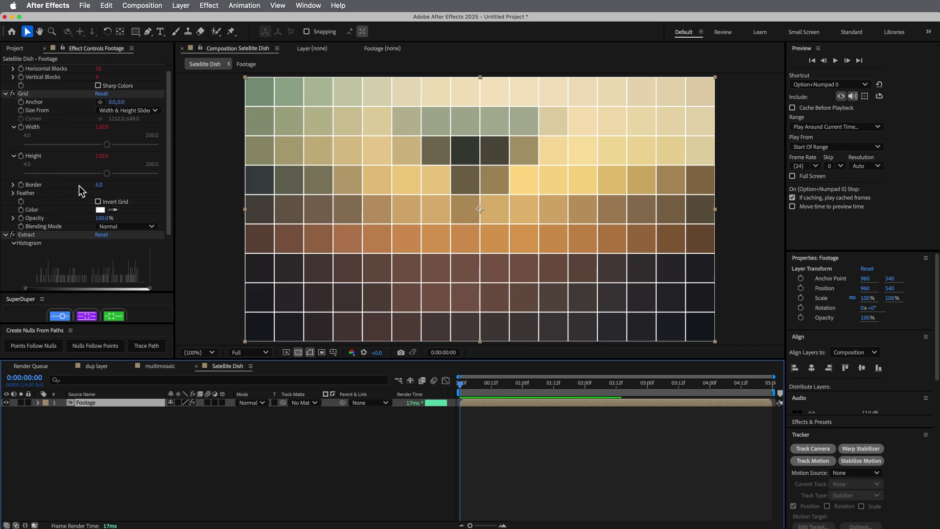
left_click(22, 185, "alt")
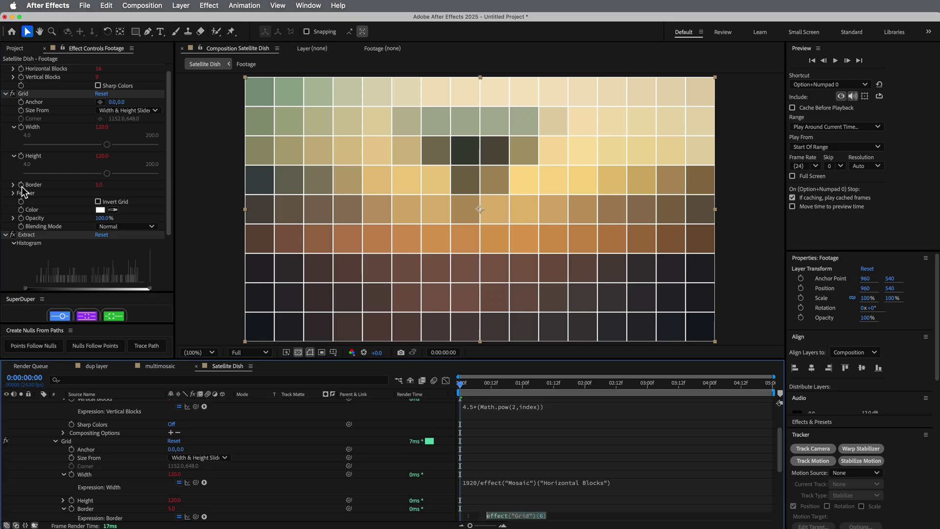
scroll(231, 431, "down", 2)
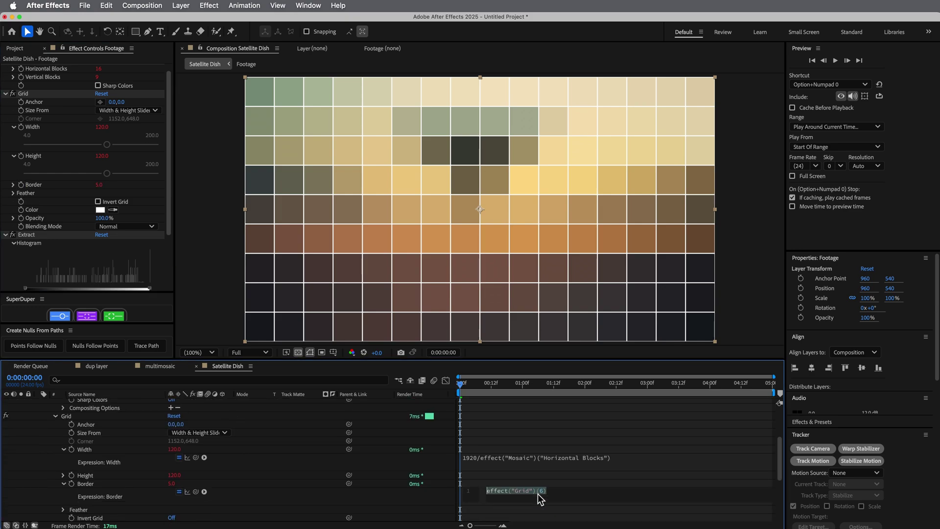
type("index/4")
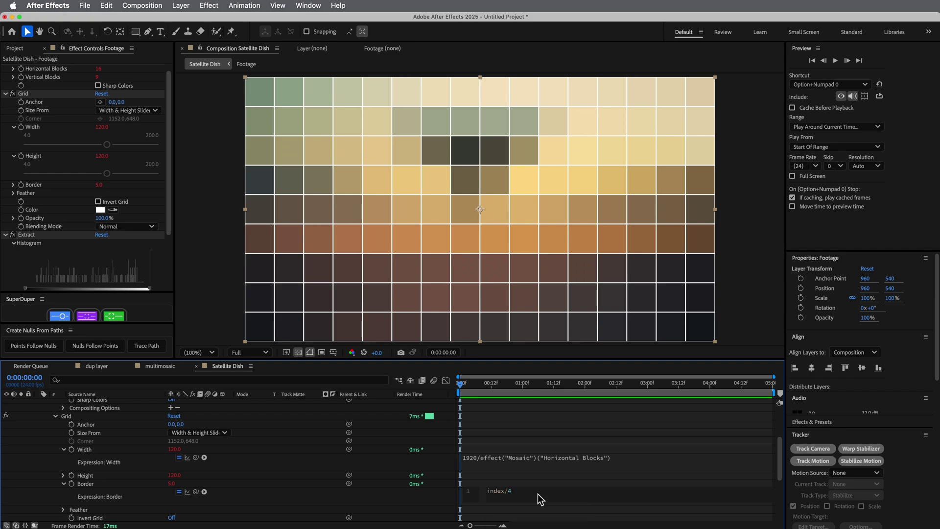
left_click(532, 480)
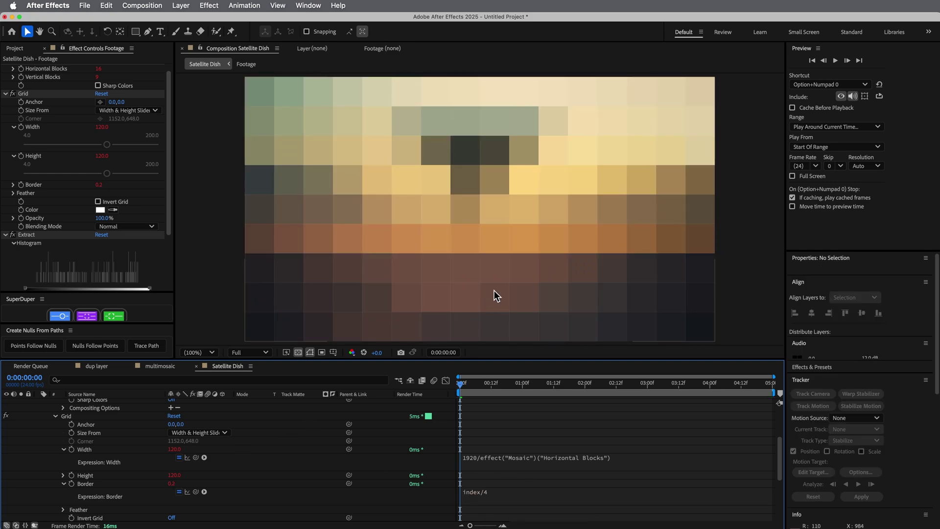
Step: Duplicate the Footage layer until there are five stacked layers
scroll(522, 425, "up", 2)
scroll(522, 425, "up", 4)
left_click(515, 404)
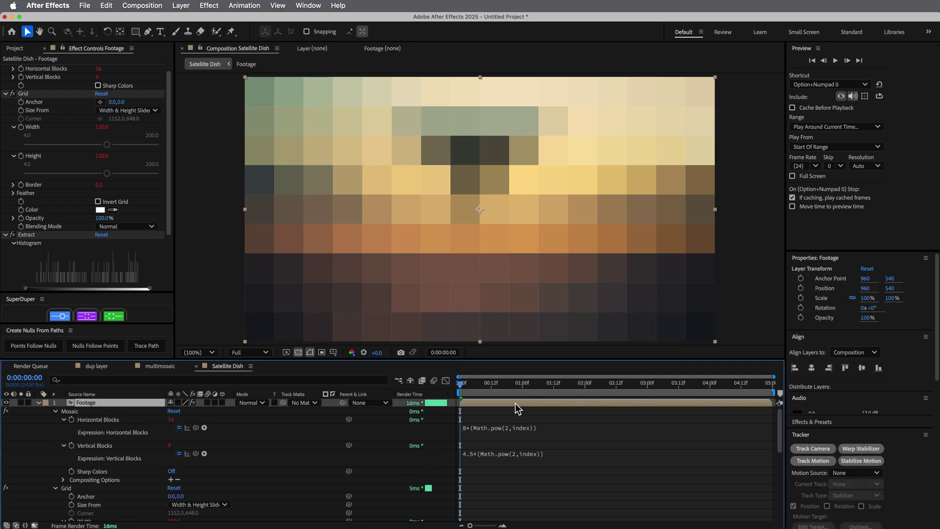
key("super+d")
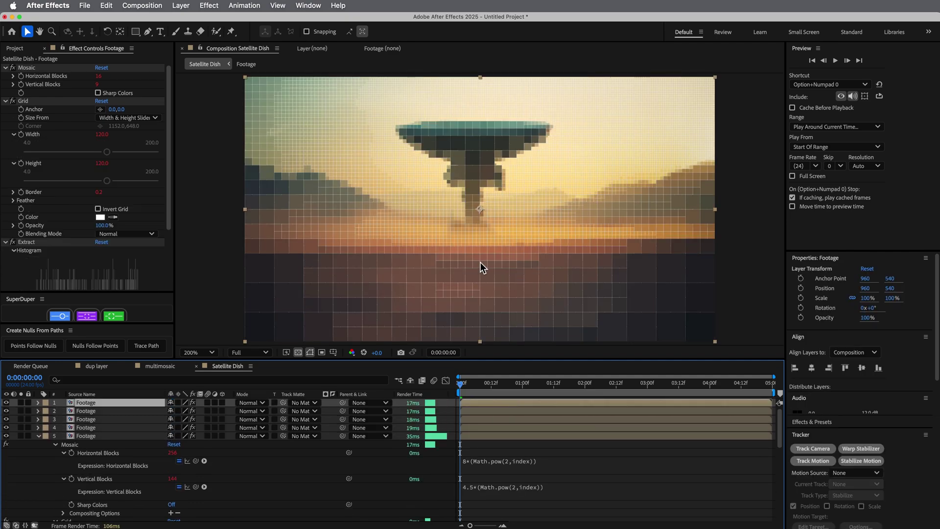
Step: Examine the grid line thickness across the different mosaic block sizes up close and over the whole frame
scroll(481, 262, "up", 5)
key("h")
left_click_drag(481, 262, 669, 109)
scroll(430, 246, "down", 6)
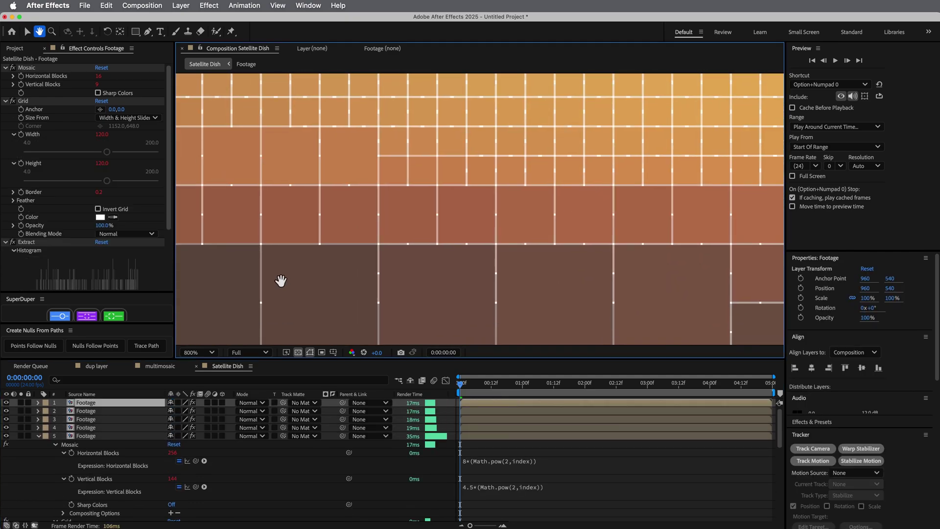
key("v")
key("comma")
scroll(354, 243, "down", 3)
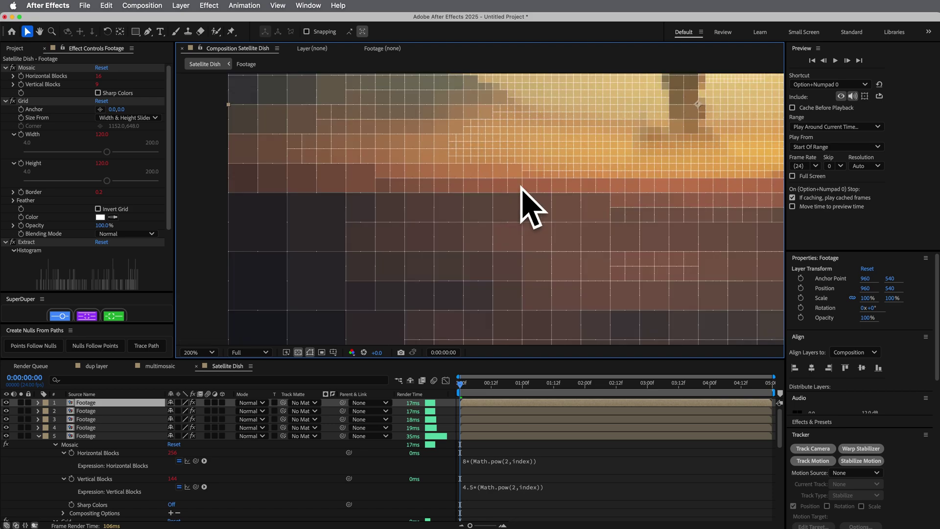
scroll(539, 176, "down", 2)
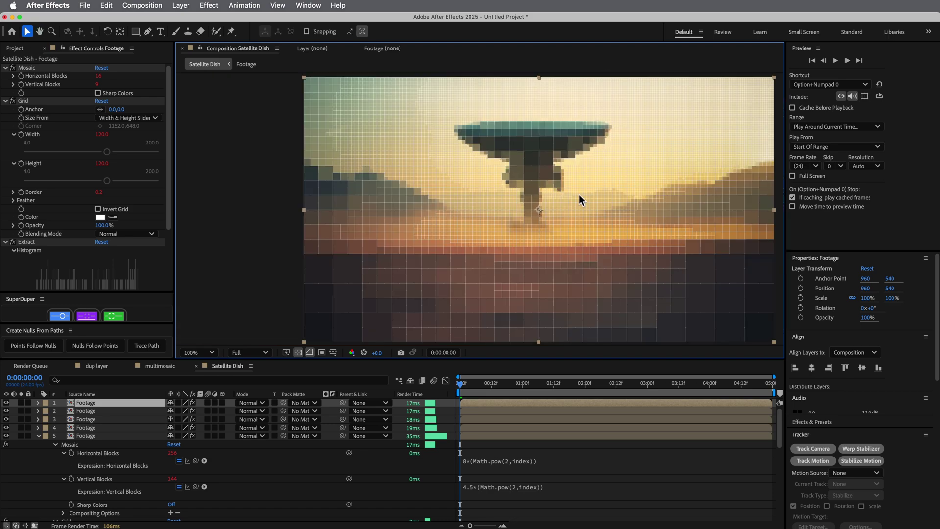
left_click_drag(579, 195, 478, 204)
scroll(489, 336, "down", 2)
left_click_drag(515, 258, 533, 251)
key("v")
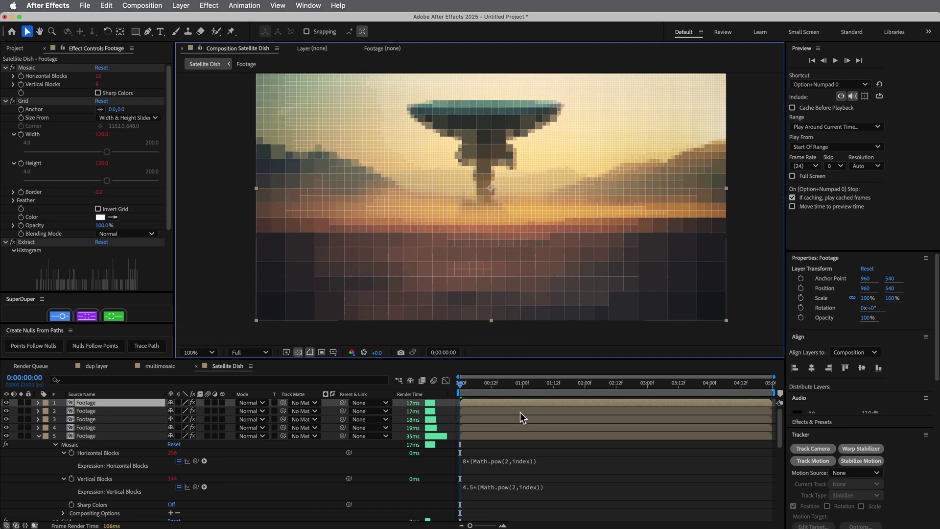
Step: Delete the four upper Footage copies, keeping only the bottom layer
left_click(97, 429)
left_click(99, 403, "shift")
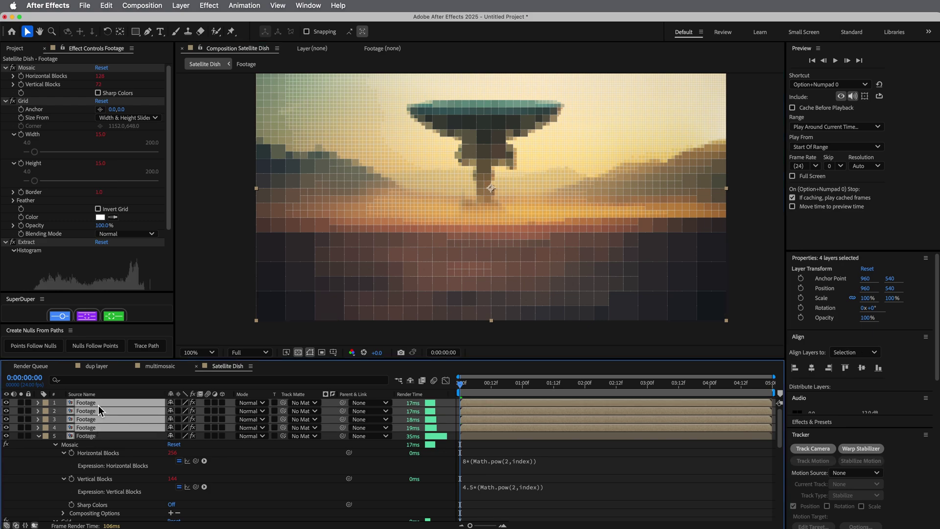
key("Delete")
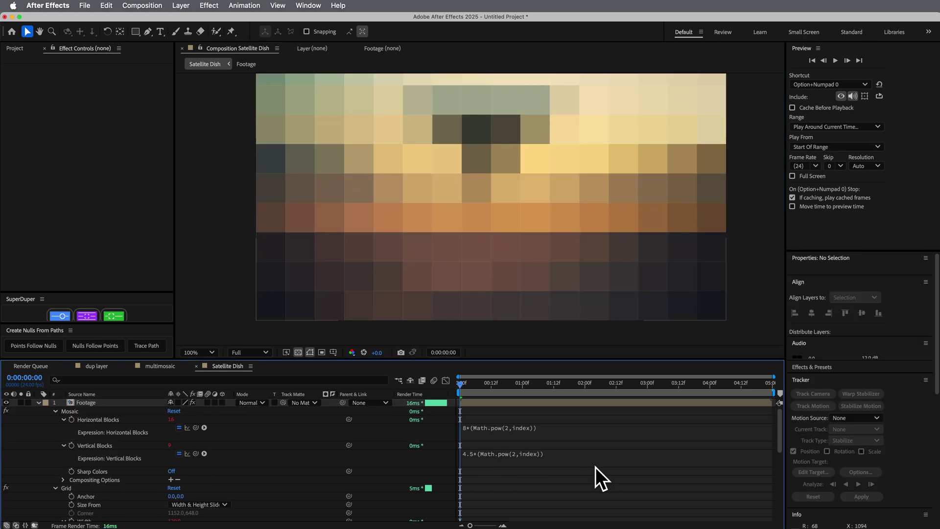
Step: Change the Grid's Border expression to index/4+2 to thicken the grid lines
scroll(596, 467, "down", 5)
left_click(521, 473)
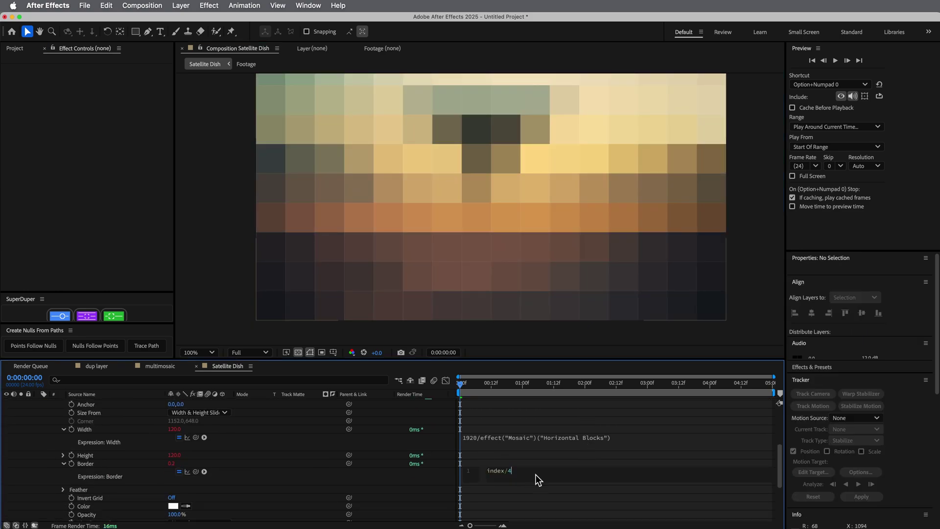
type("+2")
left_click(541, 462)
Step: Duplicate the Footage layer until there are four stacked layers
scroll(411, 399, "up", 5)
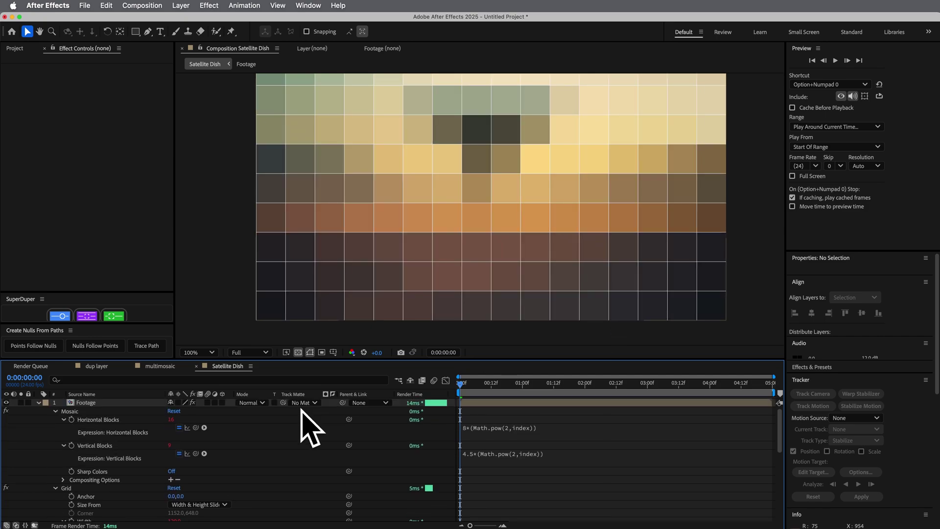
left_click(519, 405)
key("super+d")
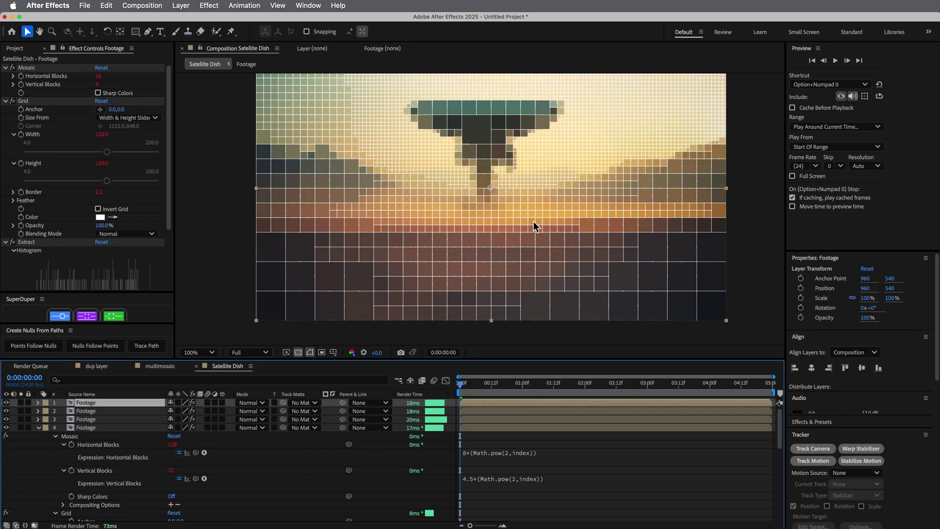
Step: Examine the thickened grid lines across the different mosaic block sizes up close and over the whole frame
key("period")
key("period")
key("period")
key("period")
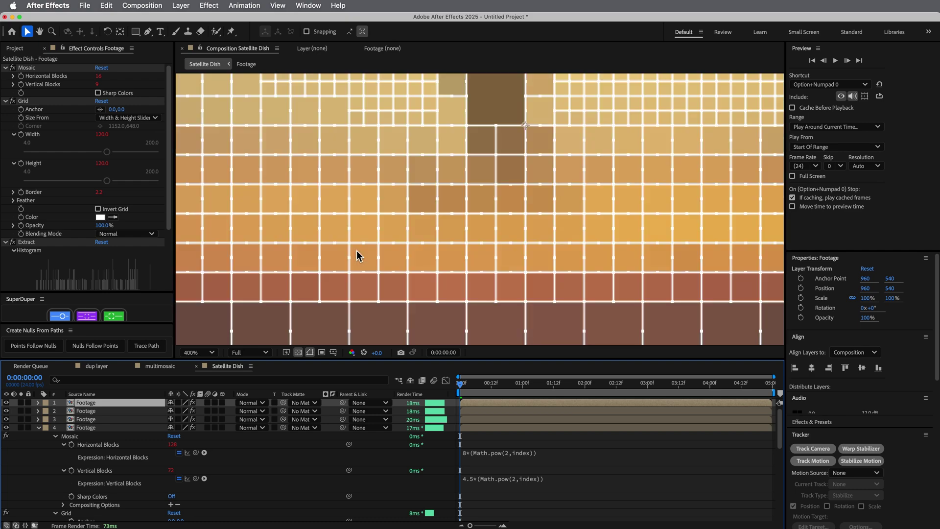
key("comma")
key("comma")
key("comma")
key("comma")
Step: Change the Grid's Border expression on the Footage layer to index/4 to thin the grid lines
scroll(538, 449, "down", 5)
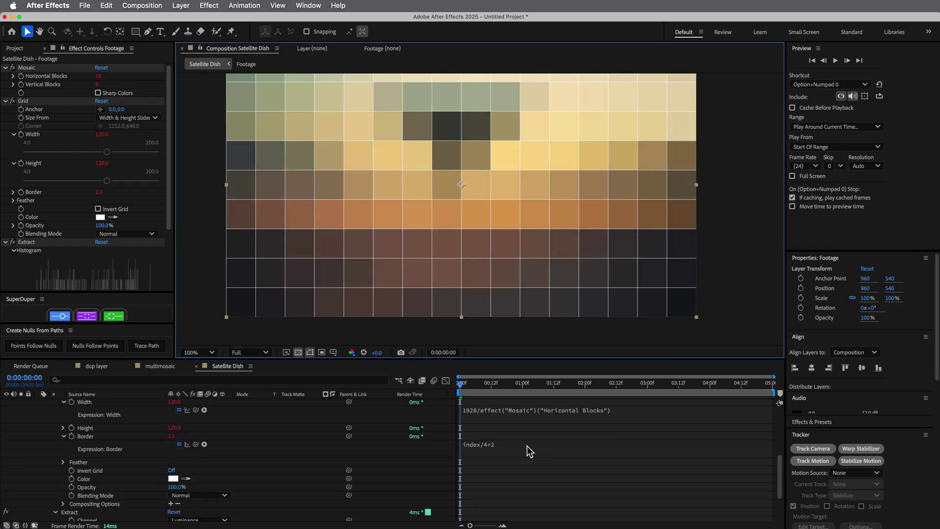
left_click(527, 450)
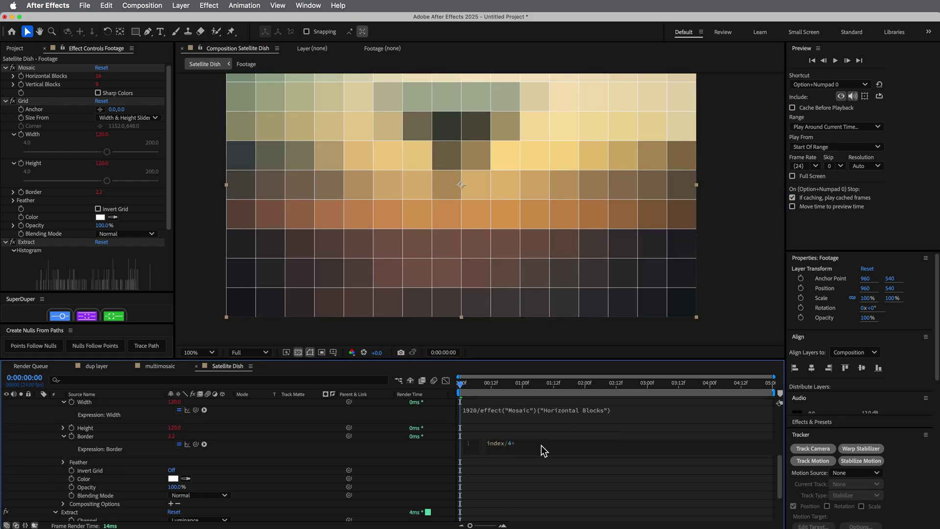
left_click(545, 437)
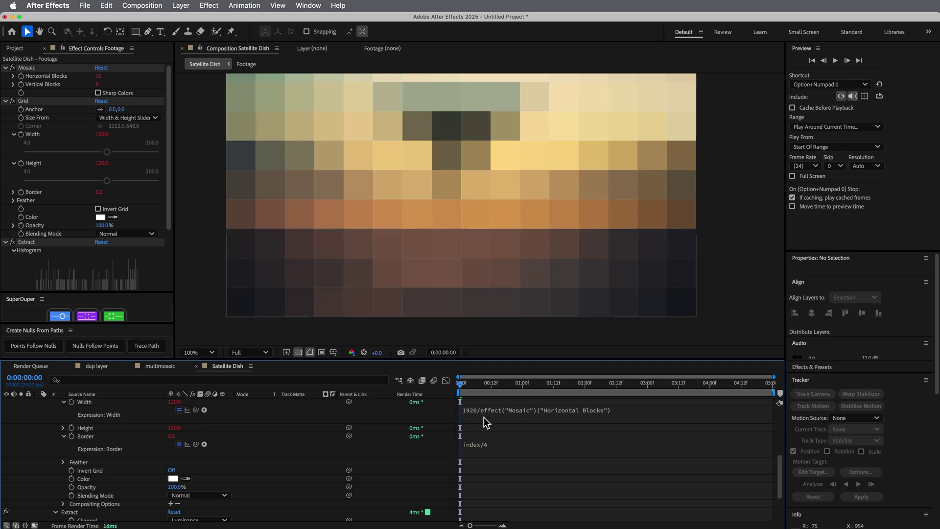
scroll(73, 404, "up", 5)
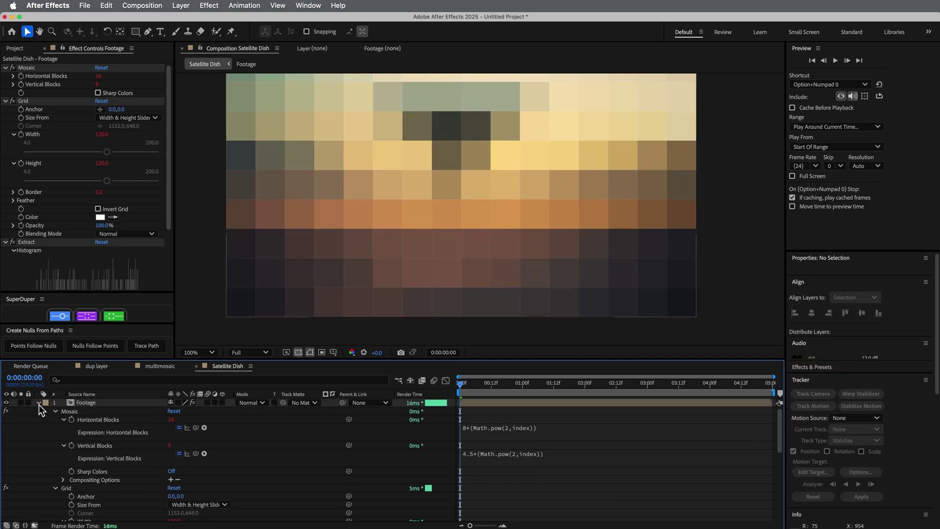
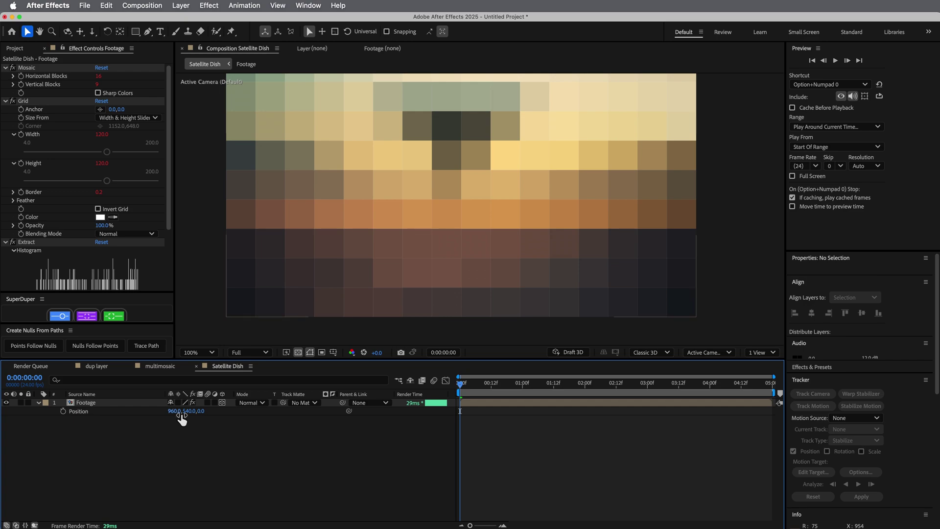
Step: Try moving the 3D Footage layer to a Z position of -168 and undo the move
left_click_drag(201, 410, 113, 406)
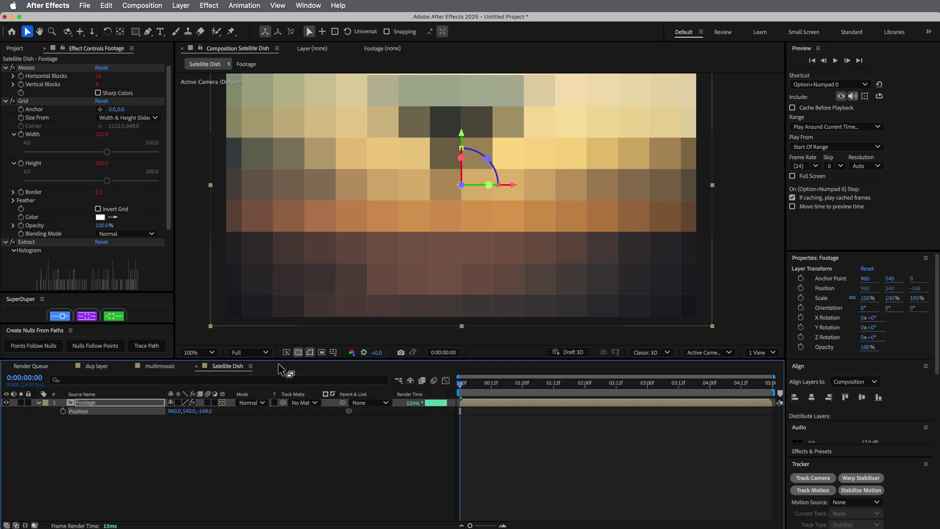
key("super+z")
Step: Add the expression value+[0,0,(thisComp.numLayers-index-1)*20] to the Footage layer's Position to offset it in Z by layer index
left_click(63, 411, "alt")
left_click(462, 444)
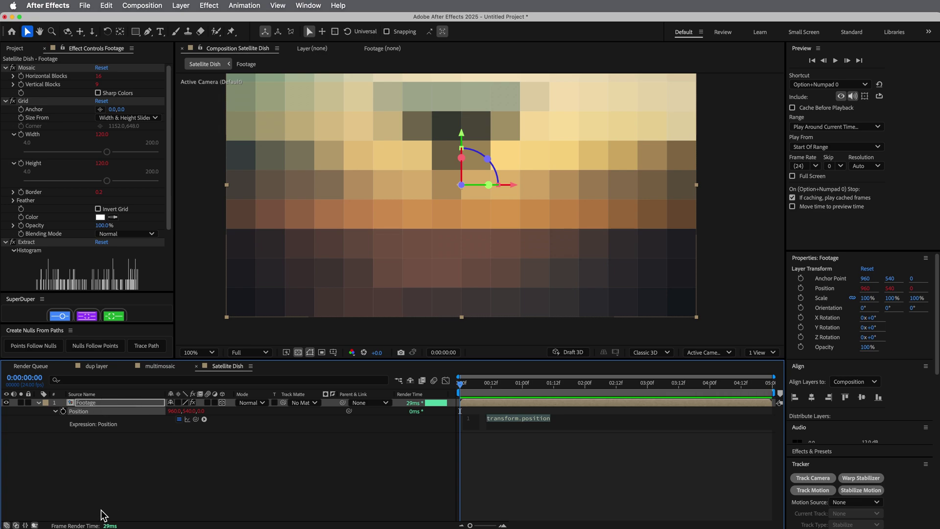
left_click(593, 430)
type("value+[")
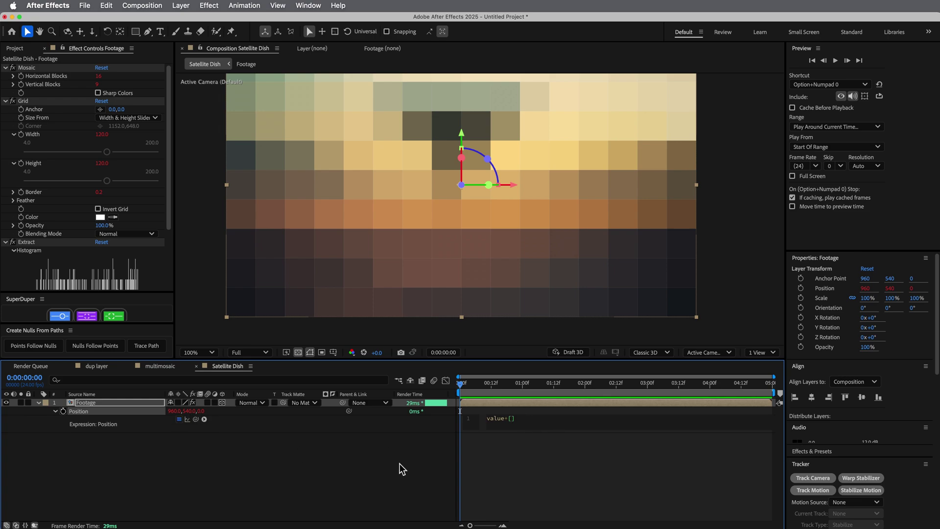
type("0,0,")
type("()")
type("thisCo")
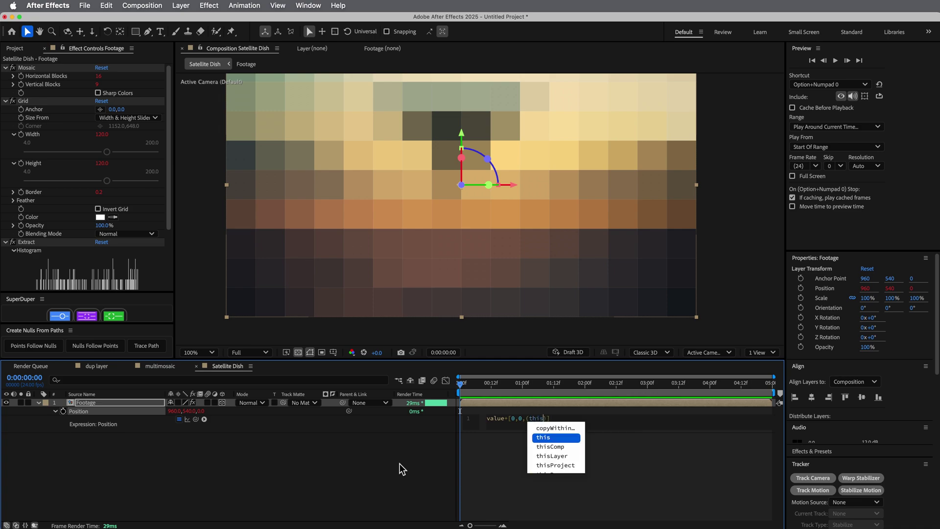
type("mp.num")
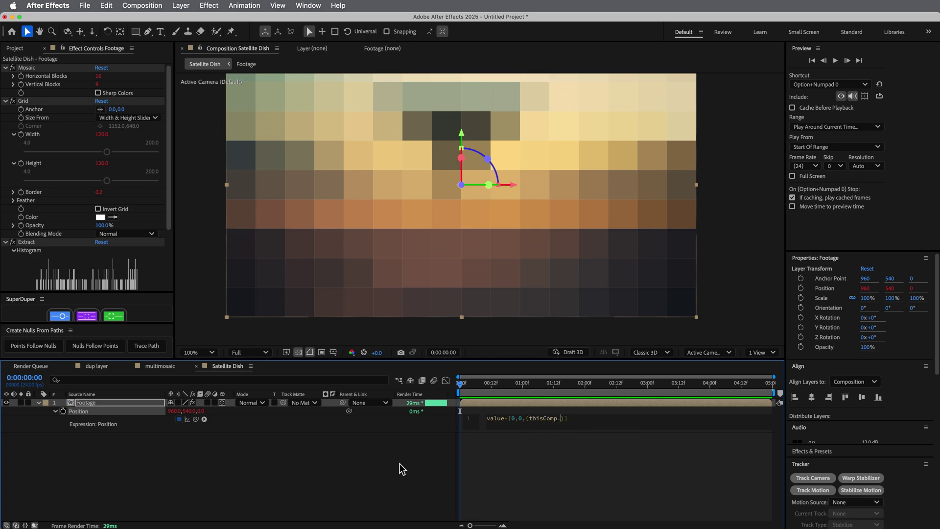
key("Down")
key("Down")
key("Return")
type("-index")
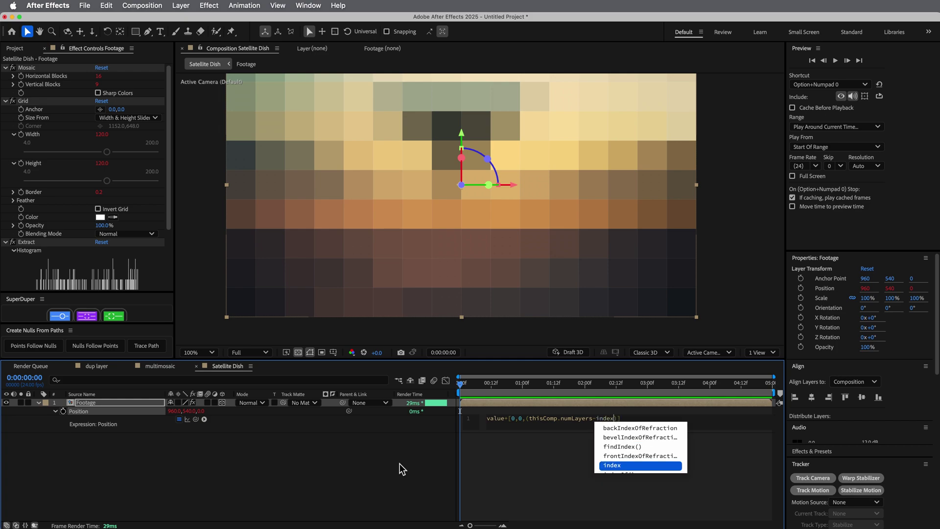
type("-1)")
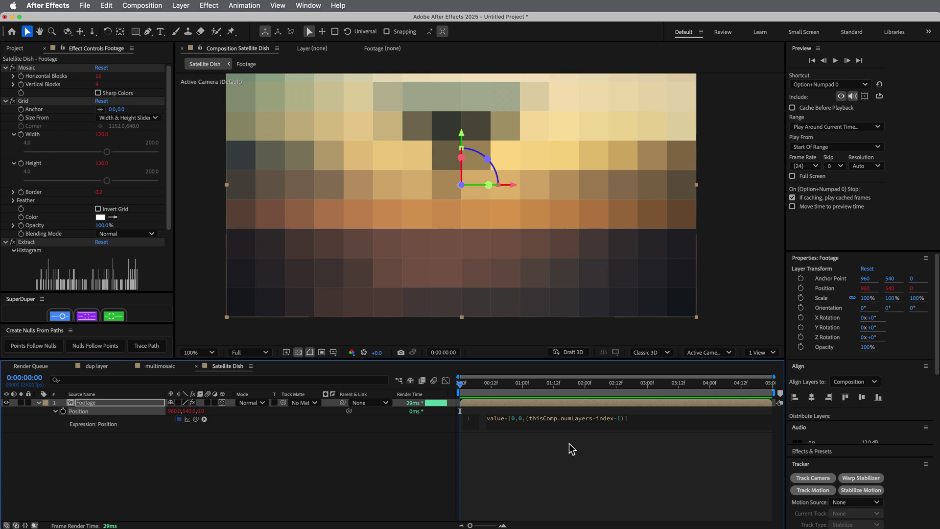
type("]")
left_click(631, 467)
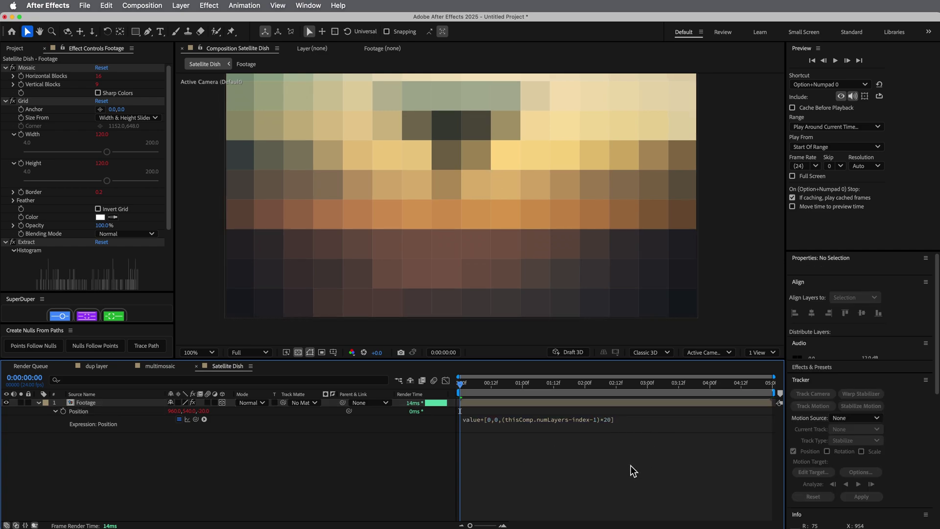
Step: Remove the -1 from the Position expression so it reads value+[0,0,(thisComp.numLayers-index)*20]
left_click(608, 424)
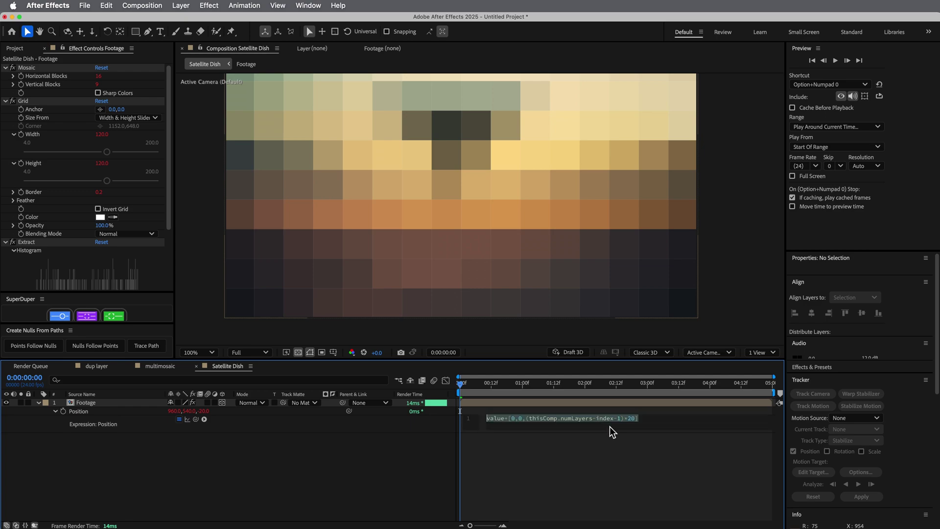
left_click(619, 420)
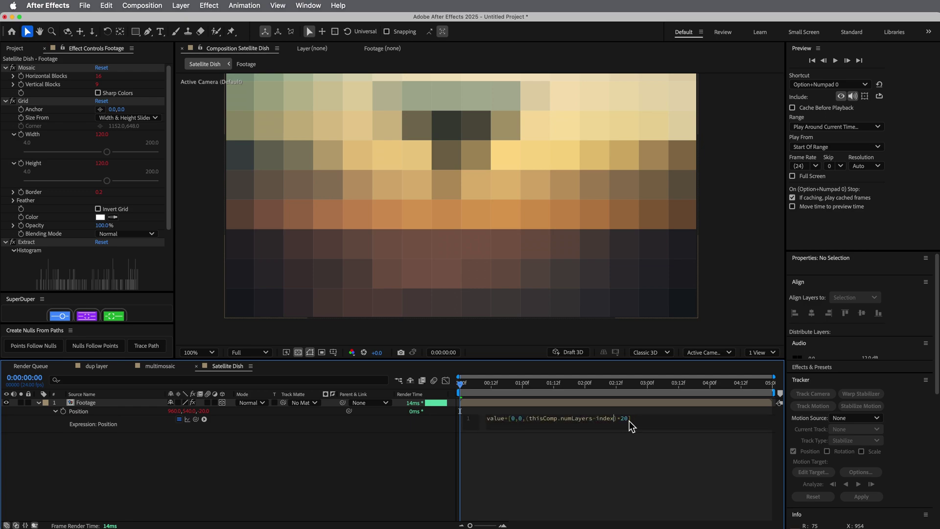
left_click(629, 463)
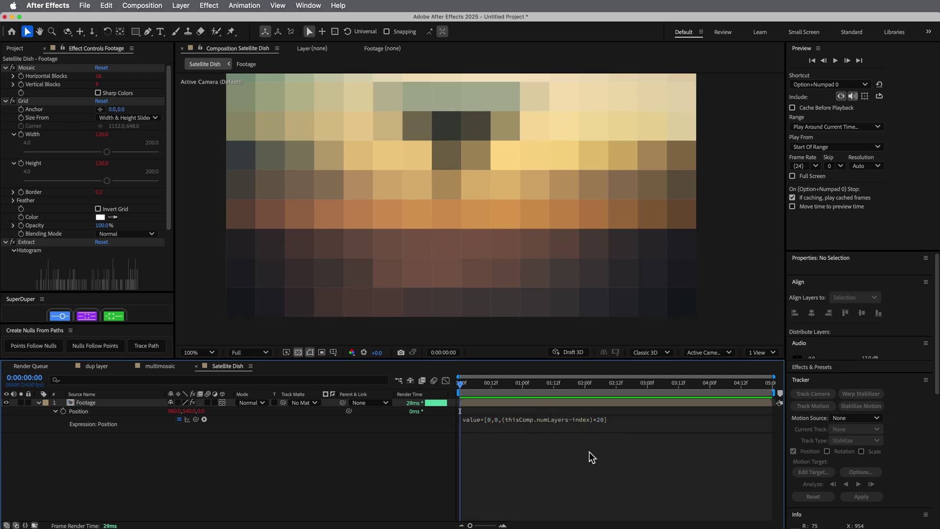
Step: Duplicate the Footage layer until there are ten stacked layers
left_click(616, 406)
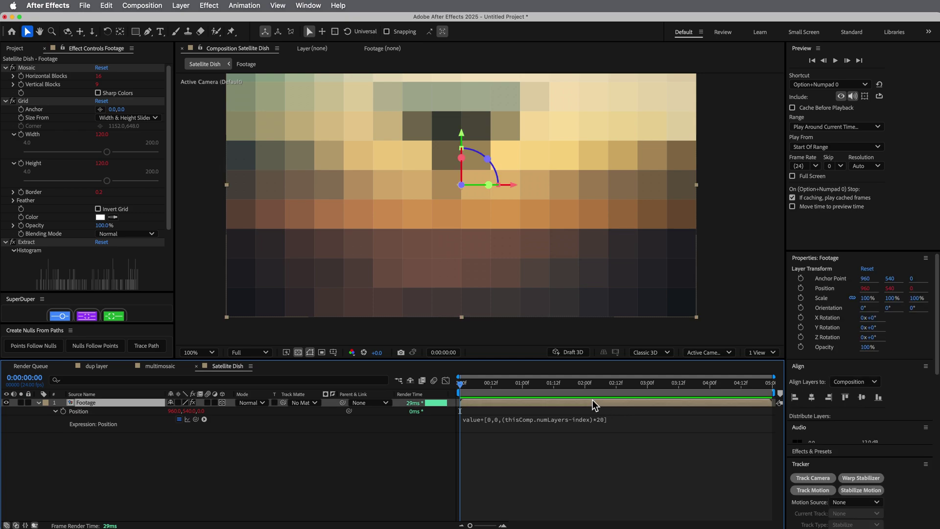
key("super+d")
key("super+d")
key("super+d")
key("super+d")
key("super+d")
key("super+d")
key("super+d")
key("super+d")
key("super+d")
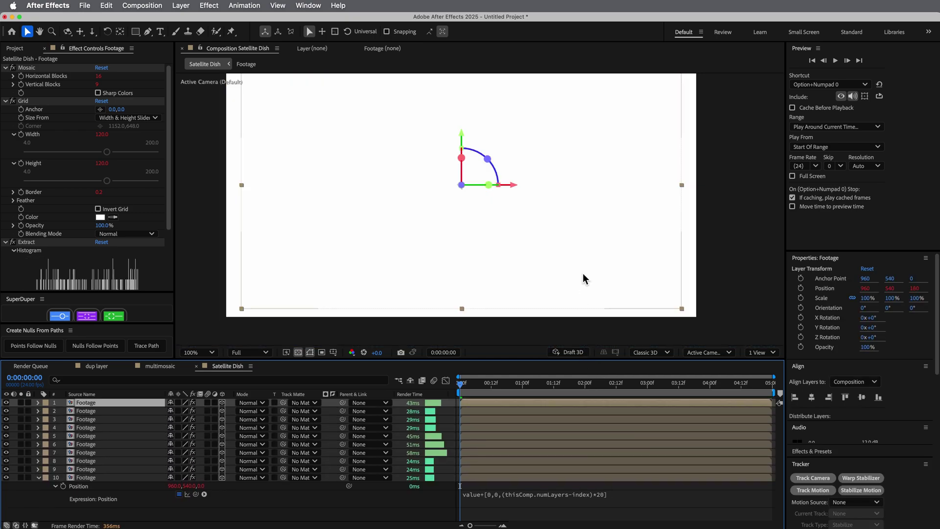
Step: Undo all the duplications until only the original Footage layer is left
key("super+z")
key("super+z")
key("super+z")
key("super+z")
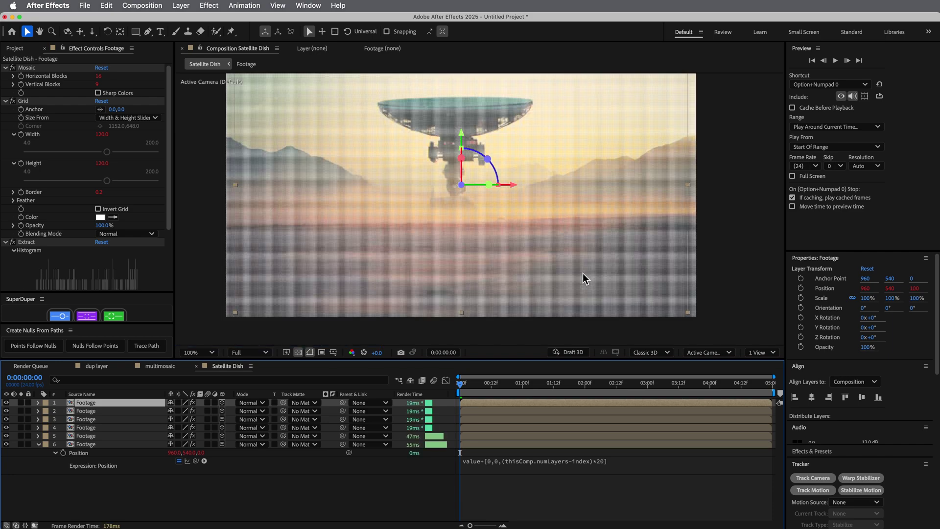
key("super+z")
key("super+z")
key("super+z")
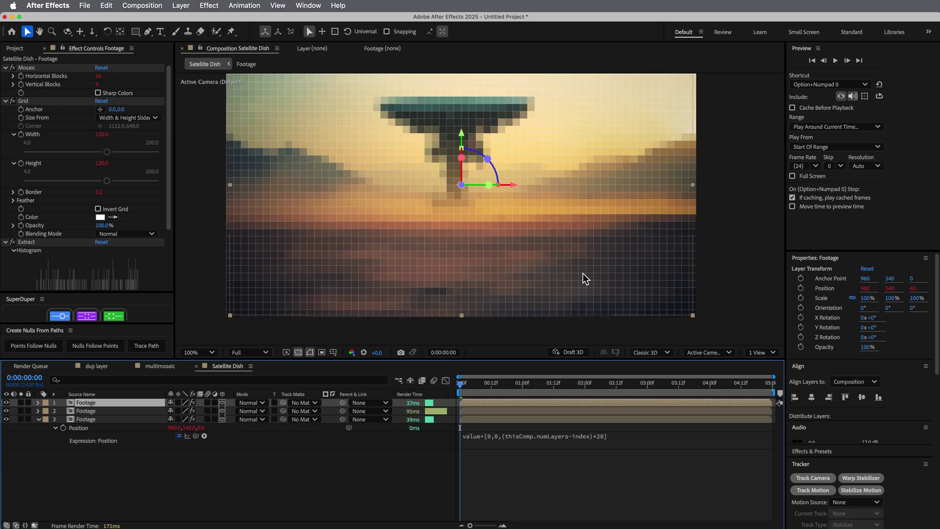
key("super+z")
key("super+z")
Step: Change the plus to a minus in the Position expression, making it value-[0,0,(thisComp.numLayers-index)*20]
left_click(507, 425)
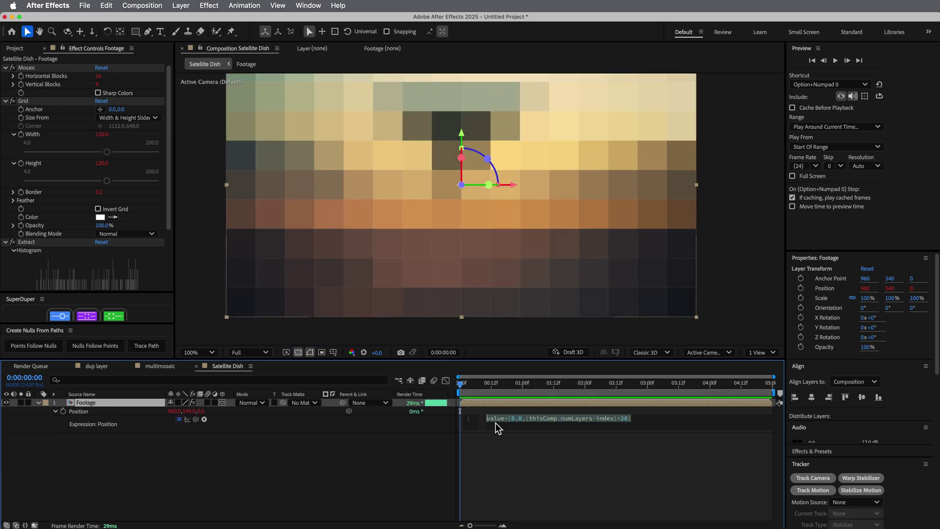
left_click(503, 429)
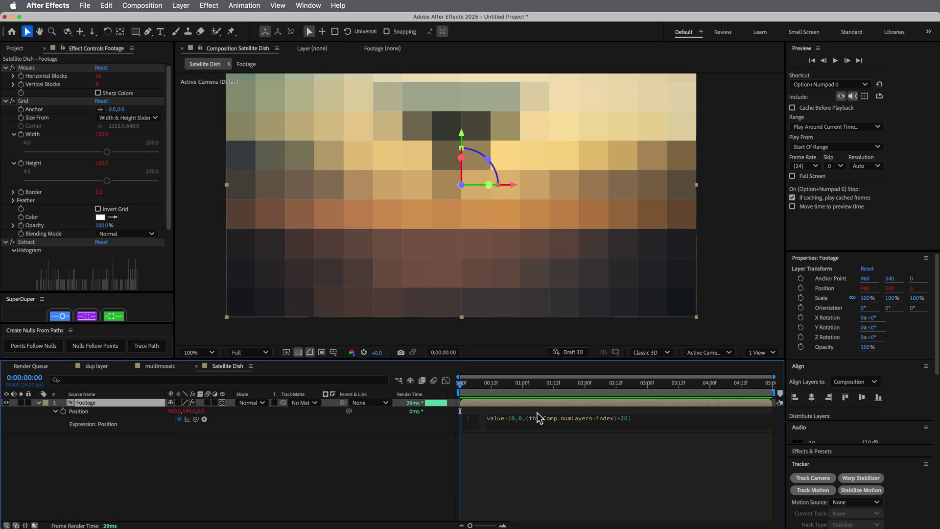
left_click(566, 465)
Step: Duplicate the Footage layer until there are nine stacked layers offset toward the camera
left_click(563, 403)
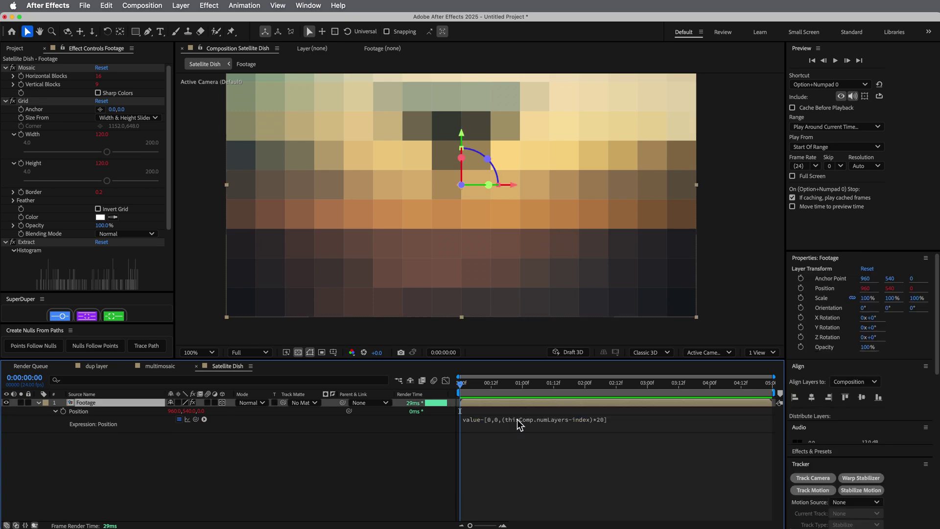
key("super+d")
key("super+d")
key("super+d")
key("super+d")
key("super+d")
key("super+d")
key("super+d")
key("super+d")
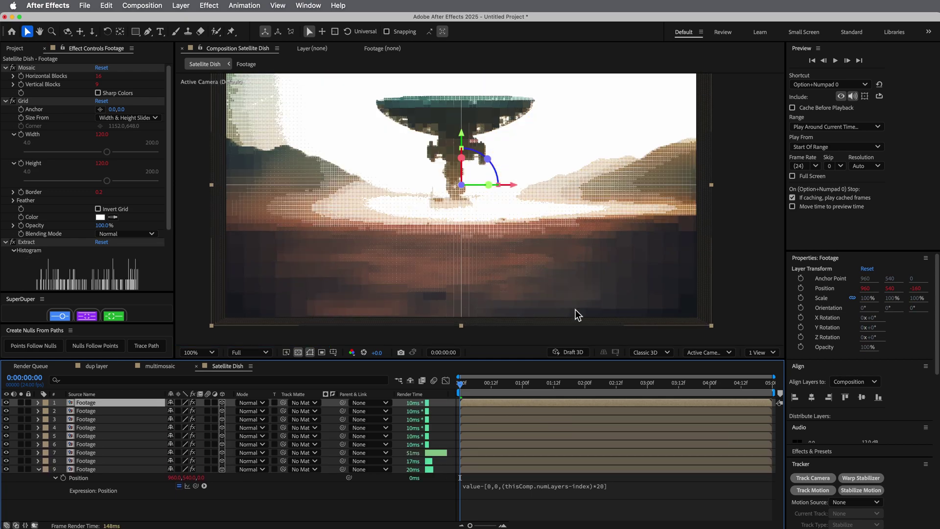
Step: Orbit the camera to inspect the stack's depth, and delete the eight upper Footage copies, keeping only the bottom layer
key("c")
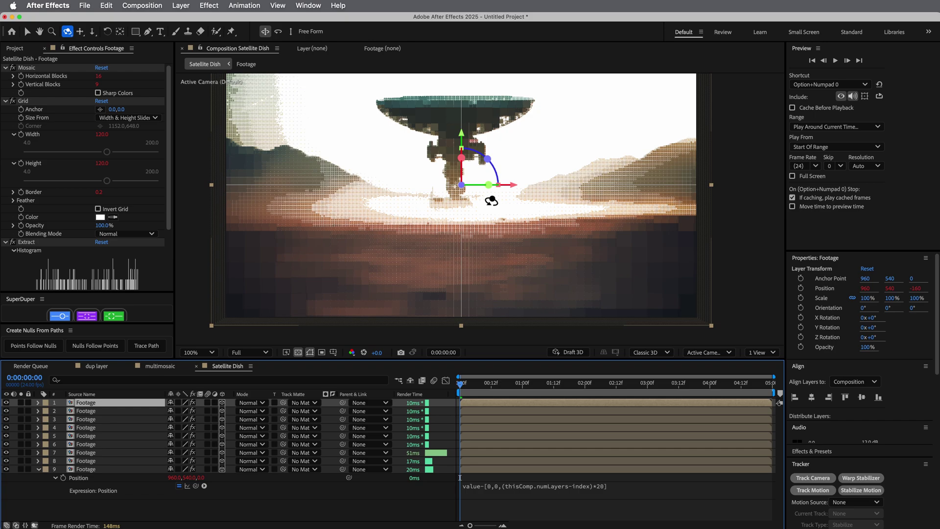
left_click_drag(523, 209, 529, 297)
left_click(102, 462, "shift")
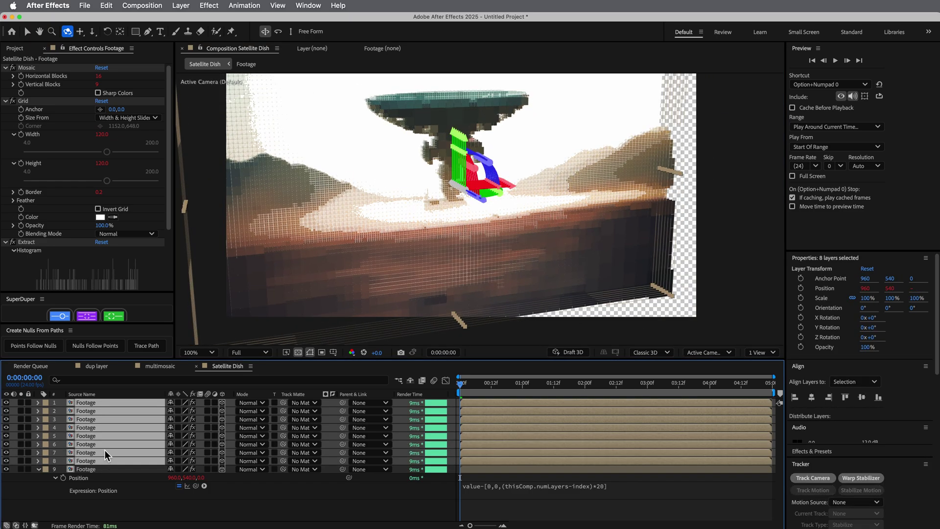
key("Delete")
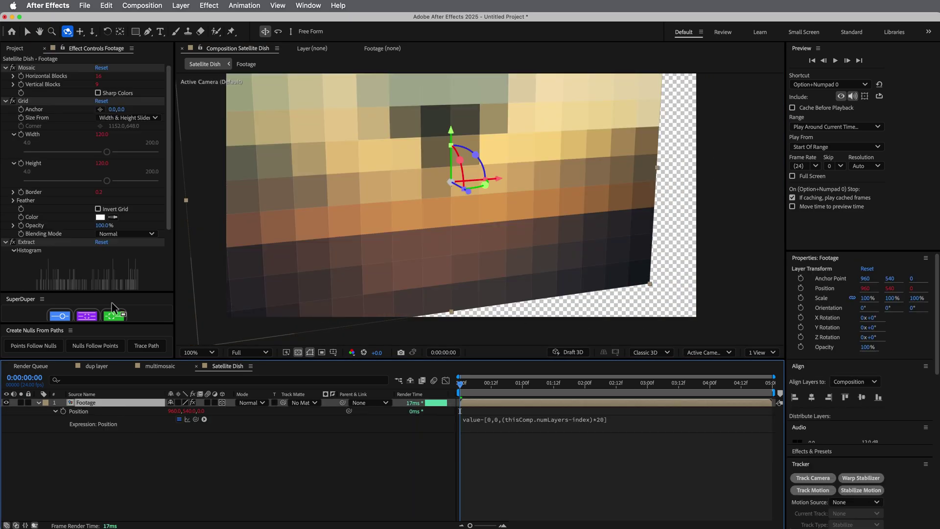
Step: Turn off the Grid effect and duplicate the Footage layer until there are ten stacked layers
left_click(13, 100)
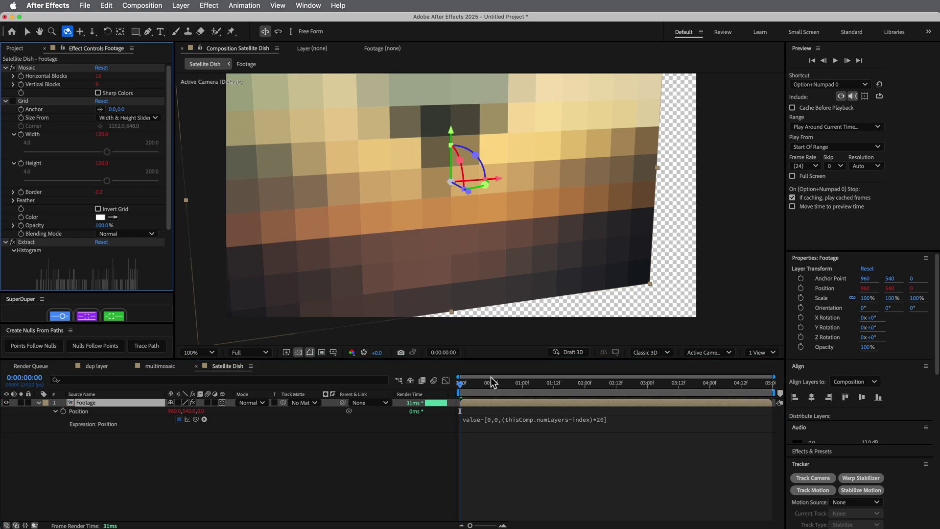
left_click(523, 409)
key("super+d")
key("super+d")
key("super+d")
key("super+d")
key("super+d")
key("super+d")
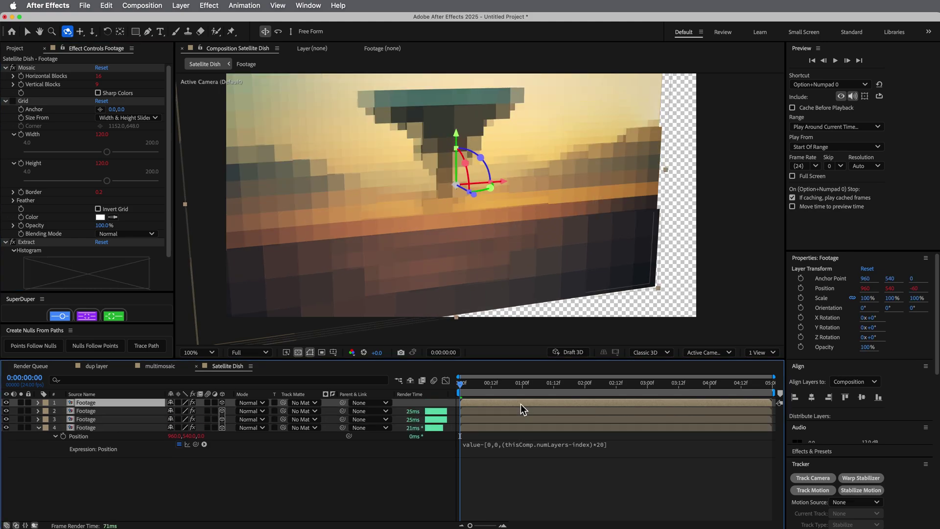
key("super+d")
key("super+d")
key("super+d")
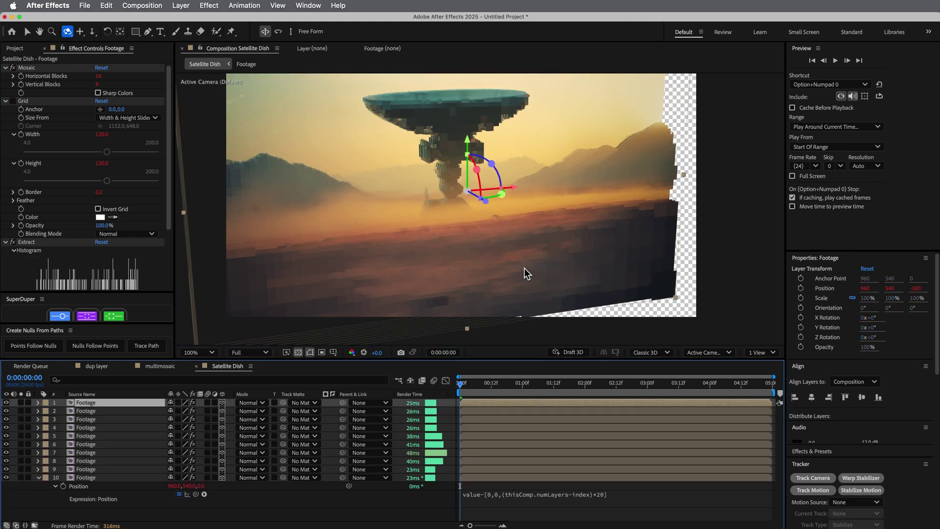
Step: Orbit around the gridless mosaic stack to inspect its depth, and delete the nine upper Footage copies
left_click_drag(520, 175, 415, 214)
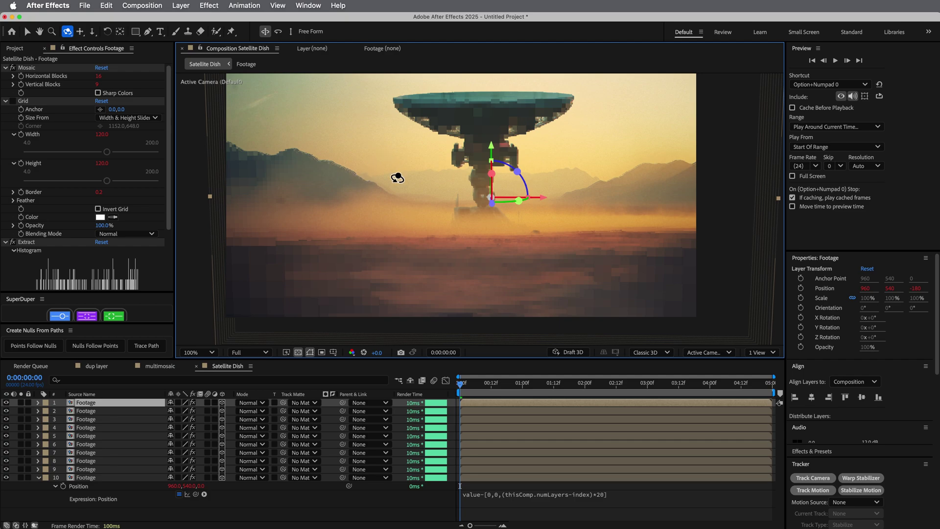
mouse_move(489, 275)
left_mouse_down()
mouse_move(531, 266)
mouse_move(434, 263)
mouse_move(485, 271)
mouse_move(435, 264)
mouse_move(478, 269)
left_mouse_up()
left_click(95, 470, "shift")
key("Delete")
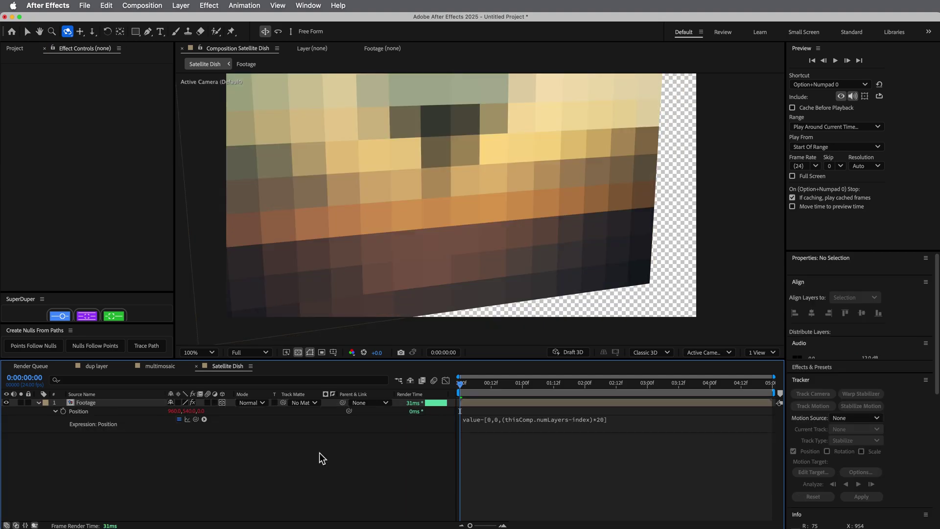
Step: Reset the default camera to bring the composition back to a straight-on view
left_click(708, 354)
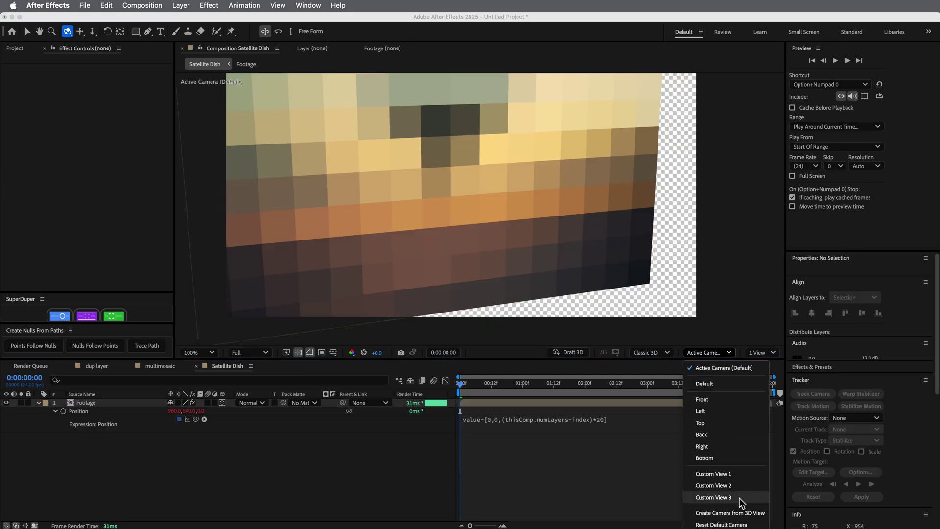
left_click(734, 524)
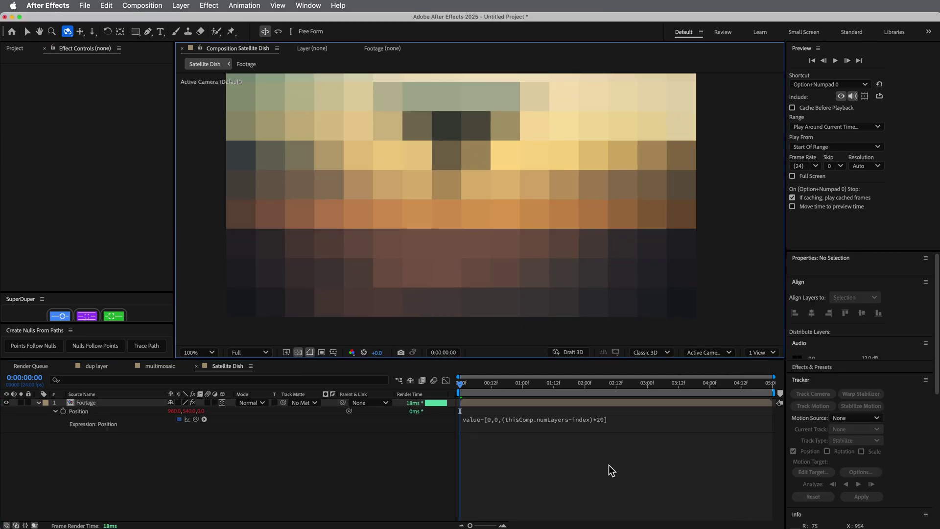
Step: Duplicate the Footage layer three times to make a stack of four layers, and deselect everything
left_click(484, 408)
key("super+d")
key("super+d")
key("super+d")
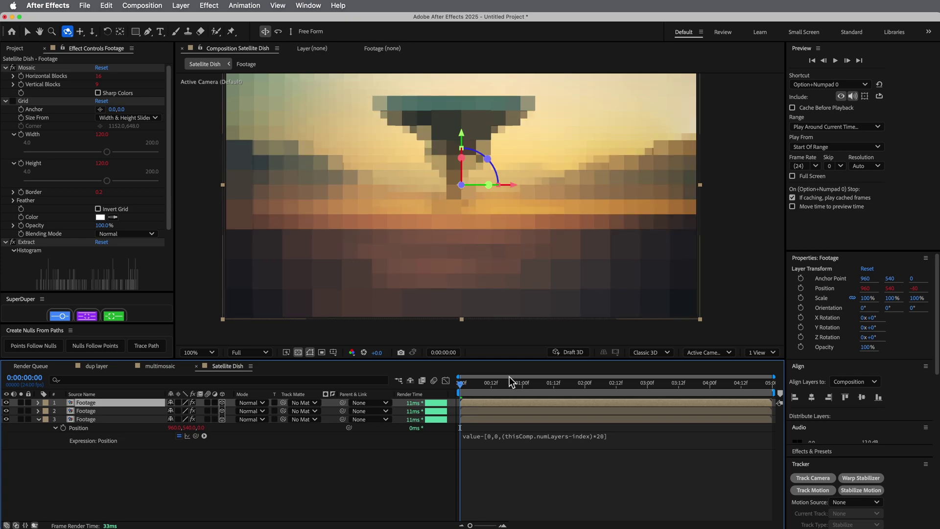
left_click(560, 486)
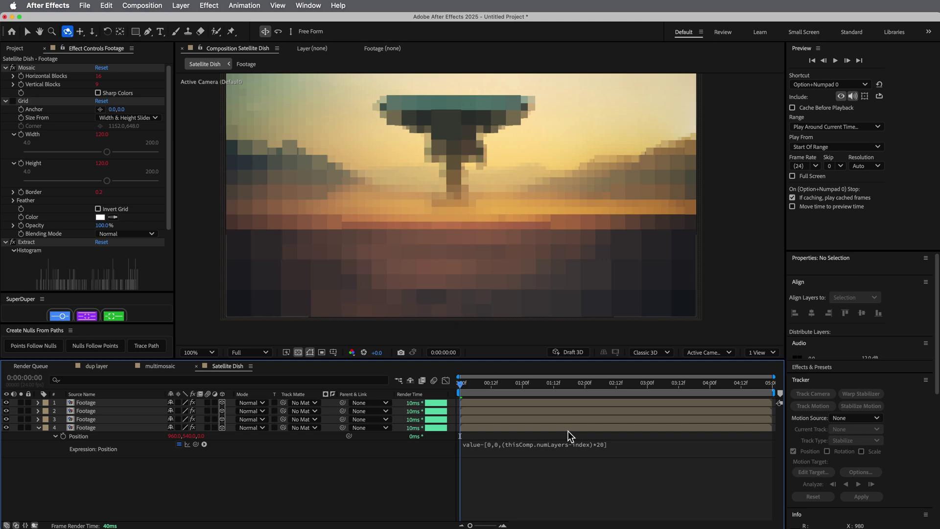
Step: Review the Mosaic effect's Horizontal Blocks and Vertical Blocks expressions on the bottom Footage layer
left_click(104, 428)
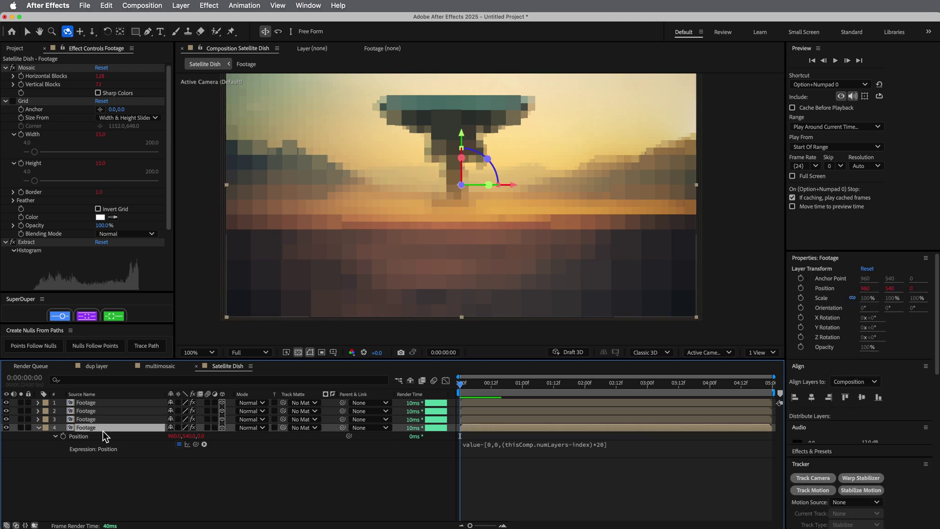
key("e")
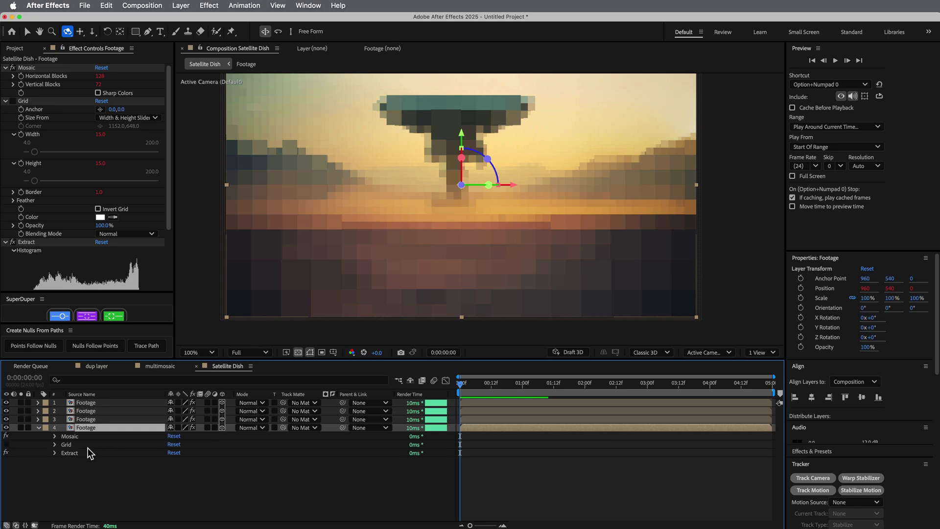
left_click(54, 436)
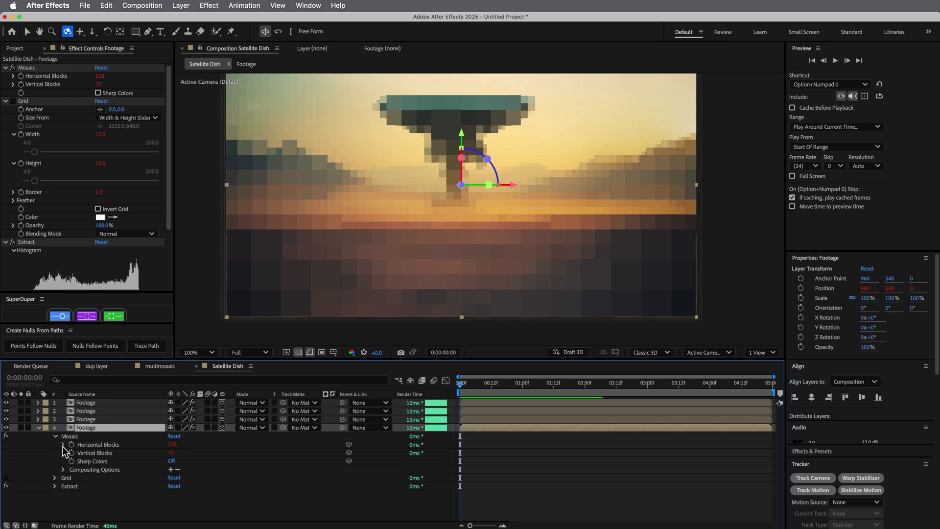
left_click(63, 445)
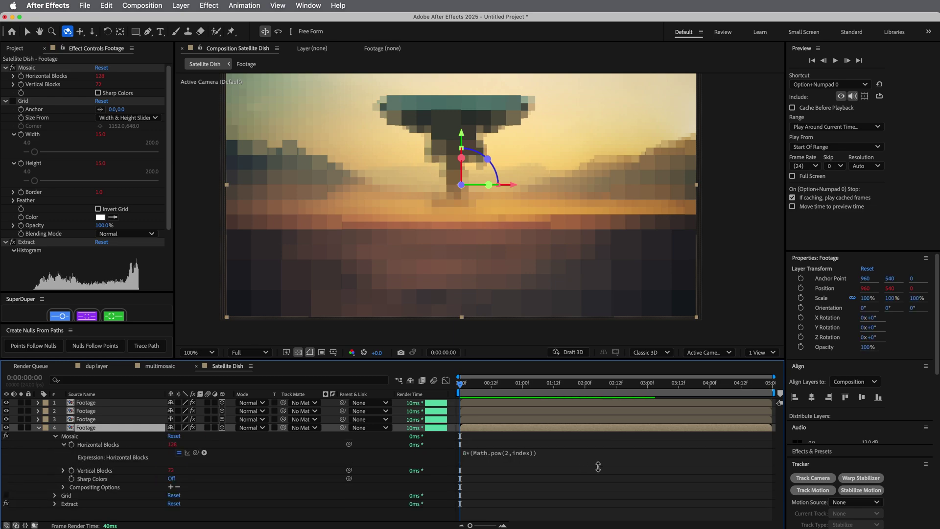
left_click(567, 457)
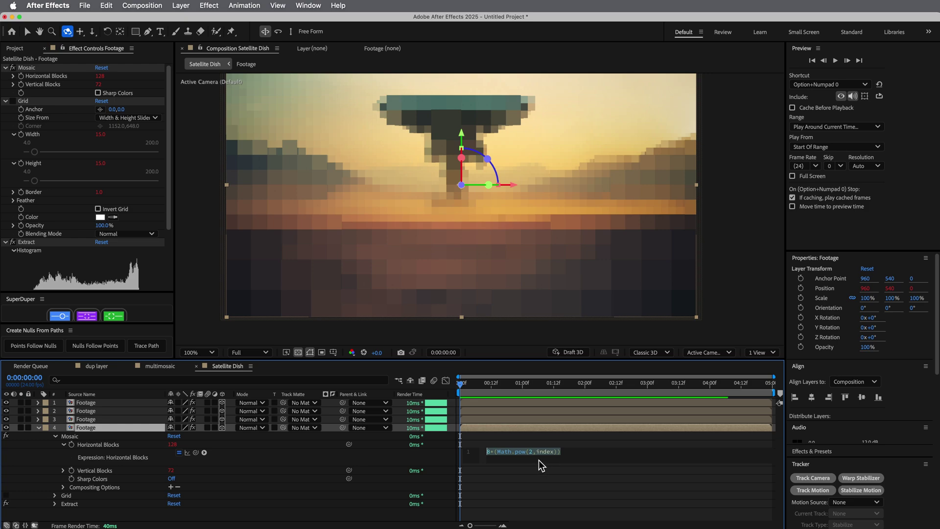
left_click(63, 472)
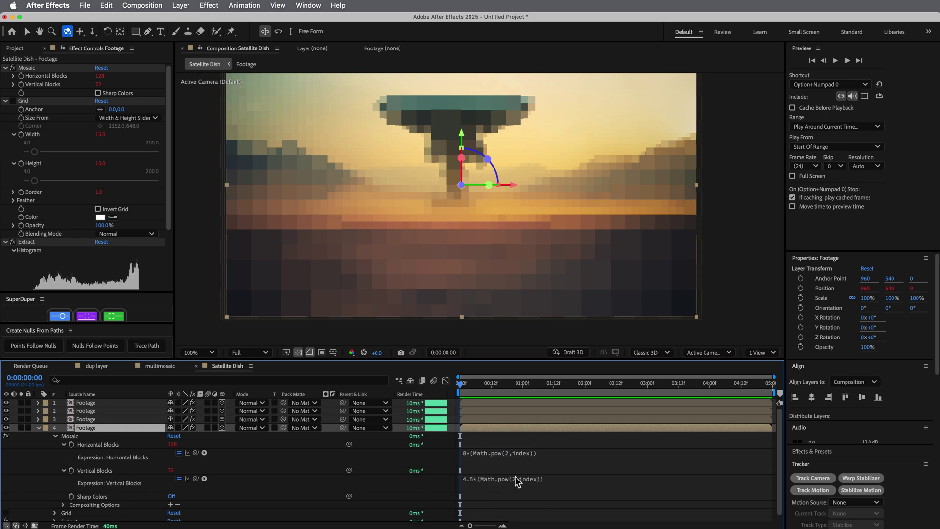
left_click(576, 466)
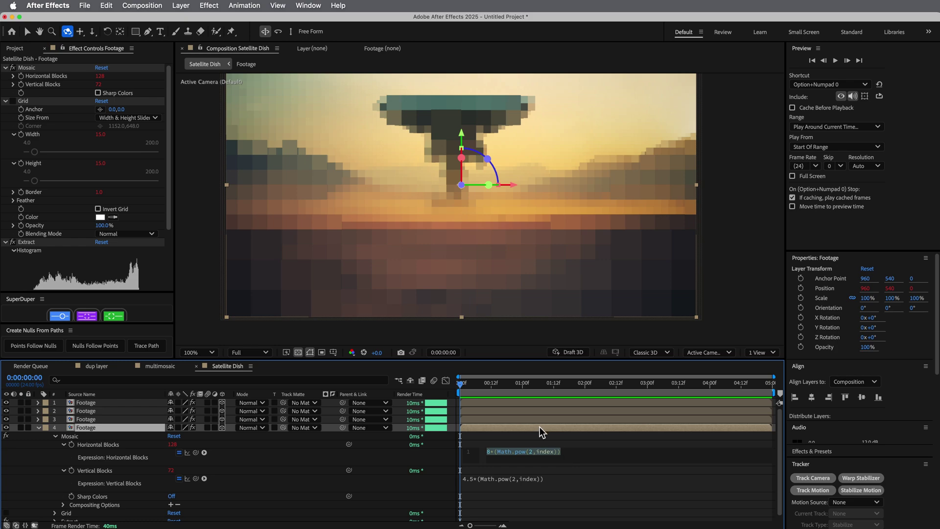
Step: Review the Extract effect's White Point expression on the bottom Footage layer, leaving it unedited, and deselect the layer
key("e")
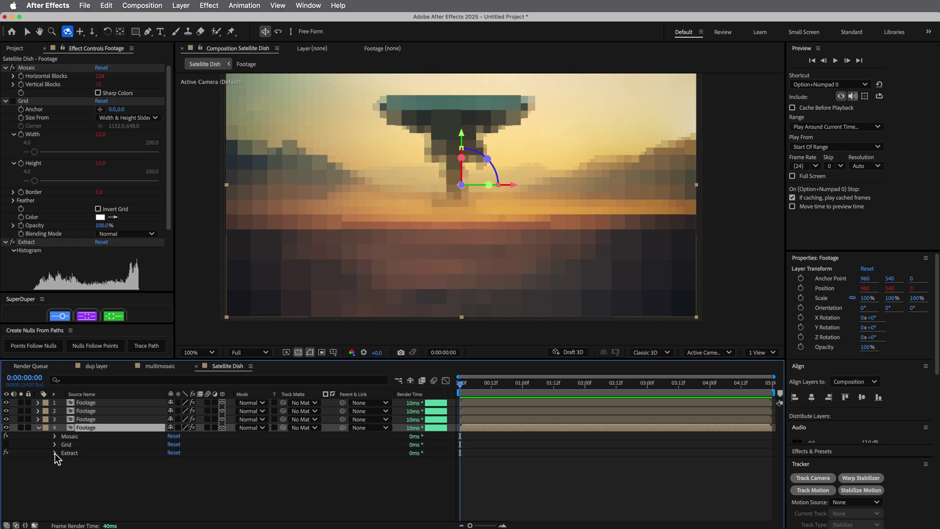
left_click(54, 453)
left_click(63, 478)
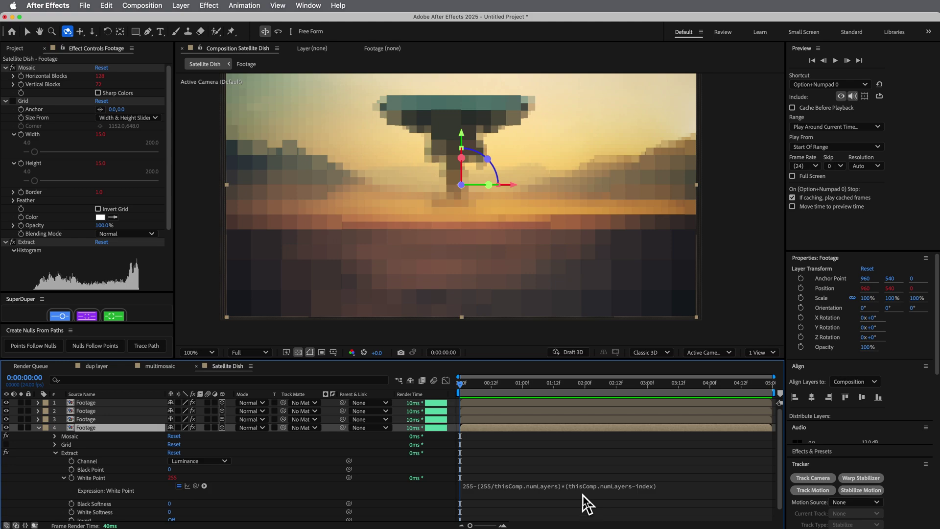
left_click(677, 487)
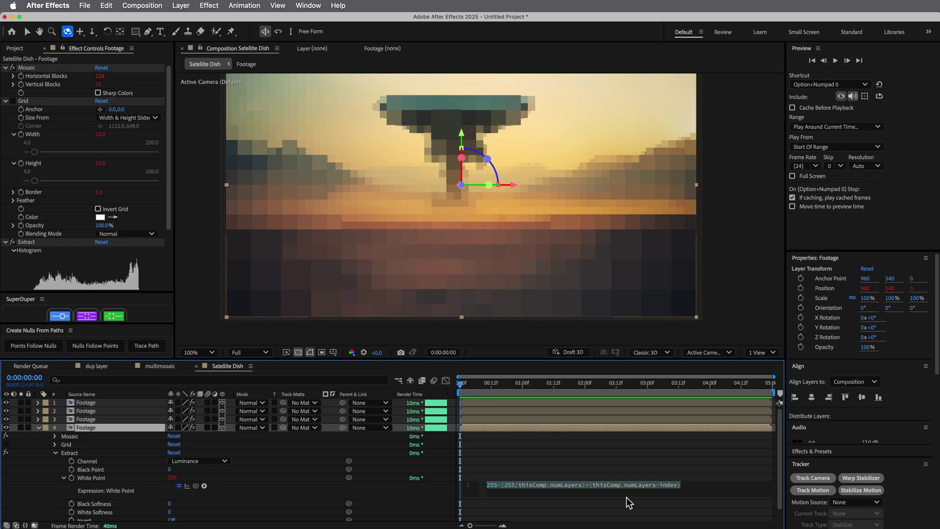
left_click(608, 466)
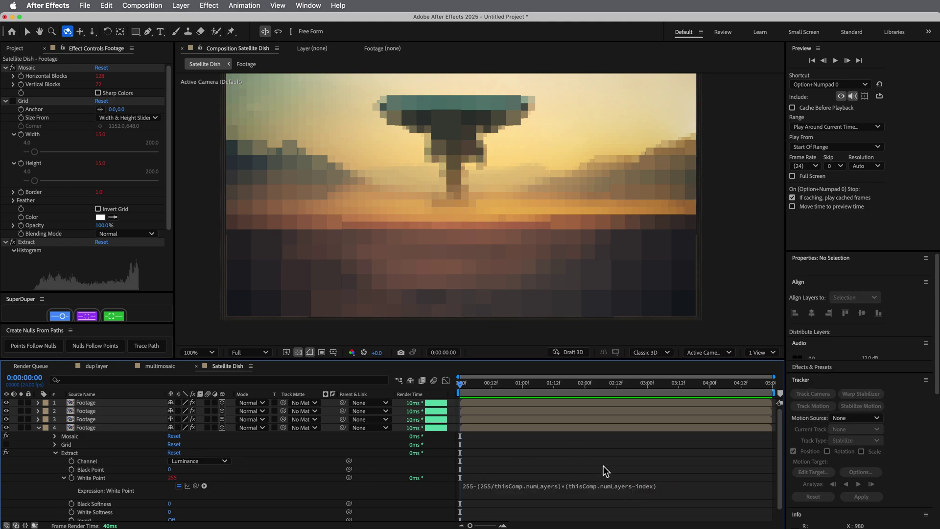